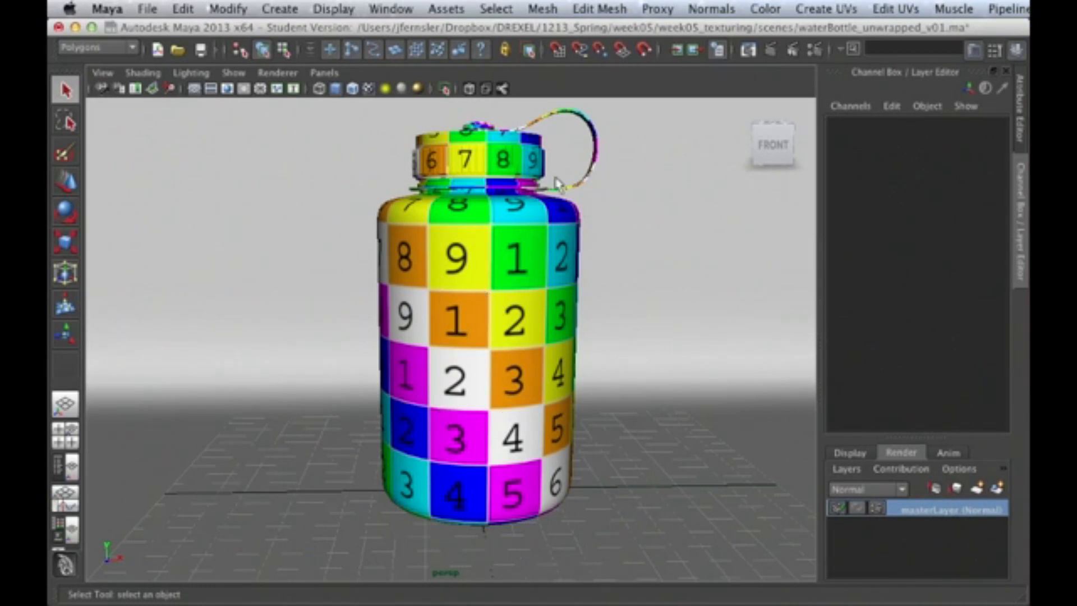
Select the cap and its strap loop and hide them, leaving only the bottle body in the perspective view.
{"action": "left_click", "coordinate": [584, 182]}
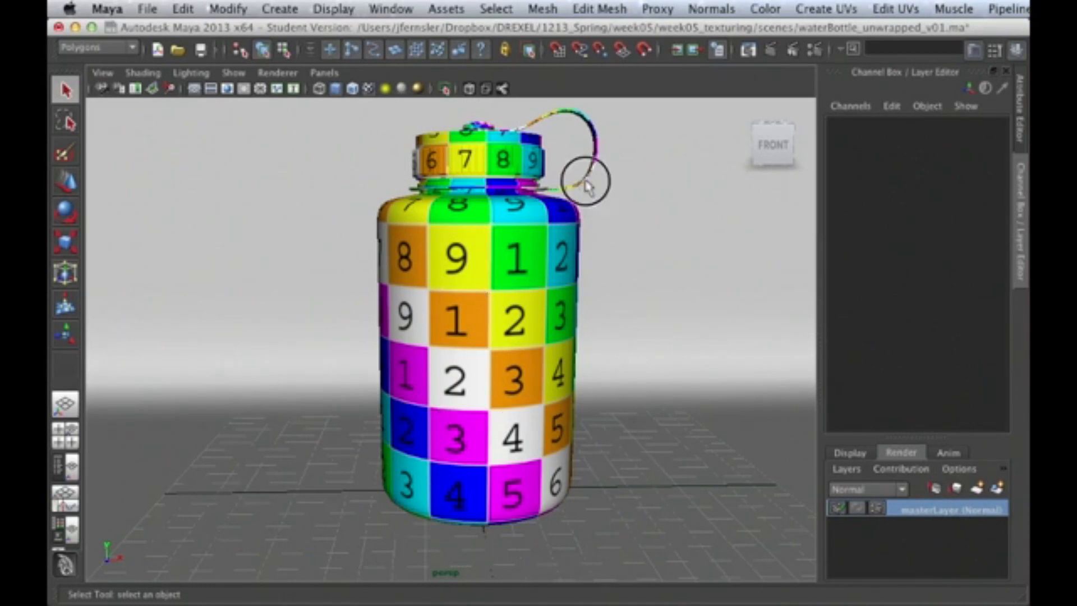
{"action": "left_click", "coordinate": [503, 180]}
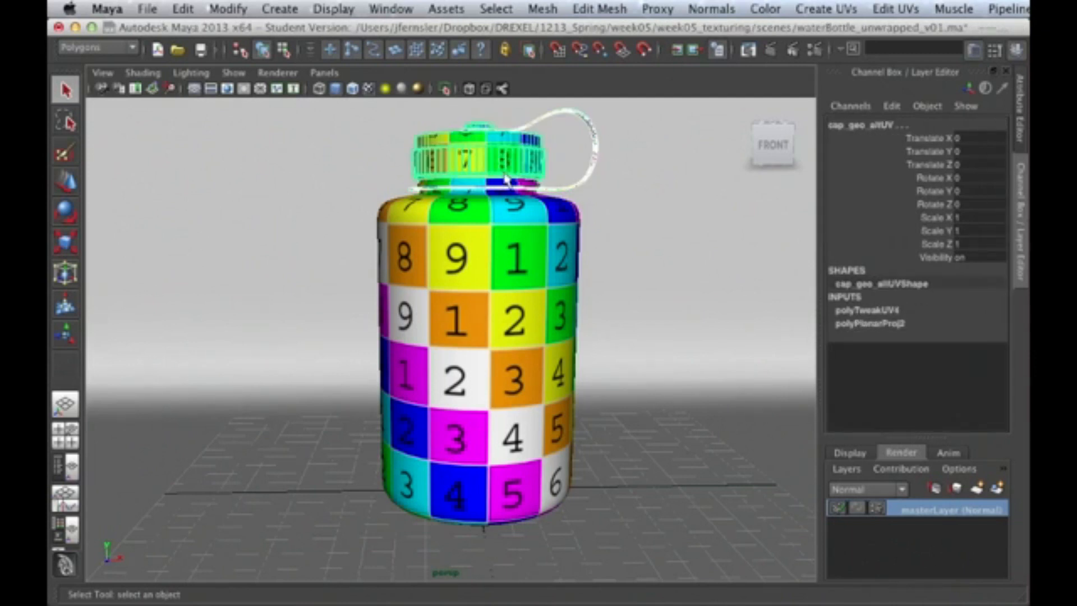
{"action": "key", "text": "ctrl+h"}
{"action": "left_click_drag", "start_coordinate": [555, 205], "coordinate": [513, 221], "text": "alt"}
{"action": "middle_click_drag", "start_coordinate": [513, 220], "coordinate": [477, 290], "text": "alt"}
{"action": "right_click_drag", "start_coordinate": [411, 271], "coordinate": [656, 261], "text": "alt"}
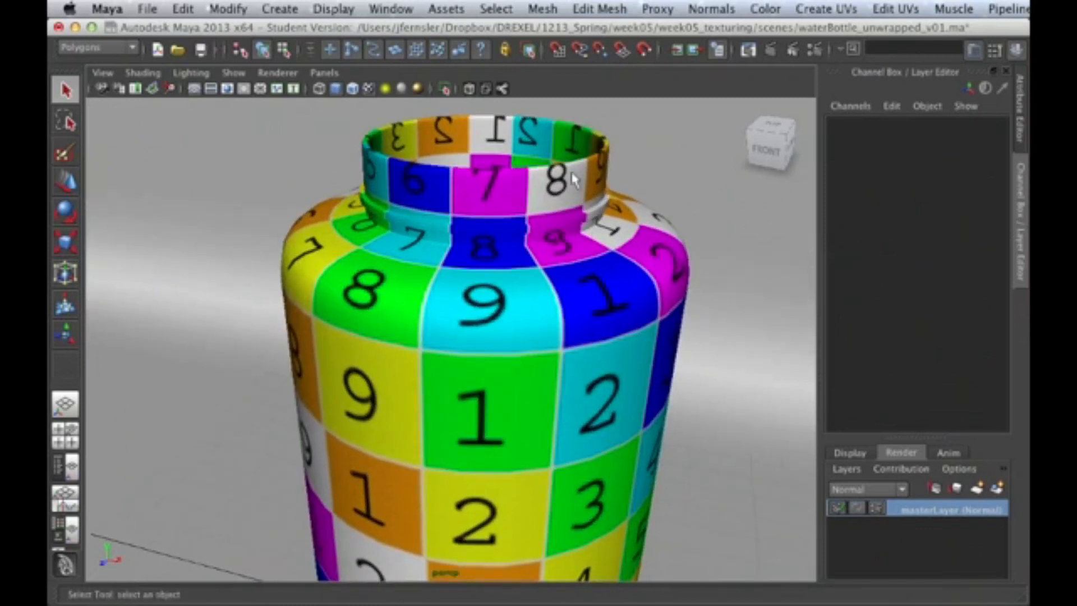
{"action": "mouse_move", "coordinate": [583, 230]}
{"action": "left_mouse_down", "text": "alt"}
{"action": "mouse_move", "coordinate": [552, 288]}
{"action": "mouse_move", "coordinate": [572, 178]}
{"action": "mouse_move", "coordinate": [615, 251]}
{"action": "left_mouse_up", "text": "alt"}
{"action": "right_click_drag", "start_coordinate": [616, 251], "coordinate": [544, 336], "text": "alt"}
View the bottle in wireframe and untextured shading, then return to textured display with the gradient background.
{"action": "key", "text": "4"}
{"action": "key", "text": "alt+b"}
{"action": "left_click_drag", "start_coordinate": [537, 339], "coordinate": [544, 312], "text": "alt"}
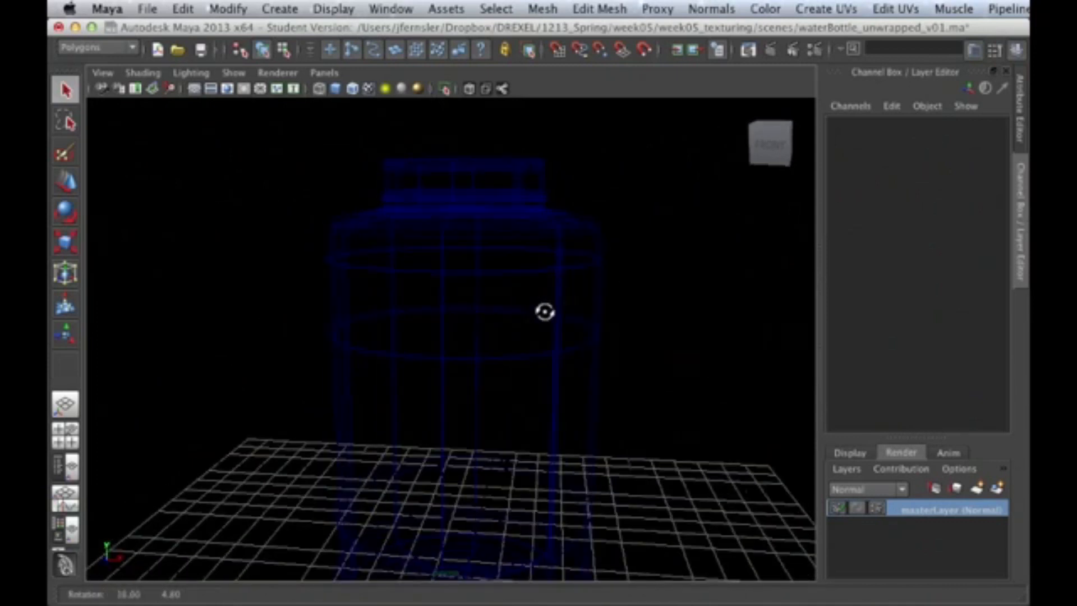
{"action": "key", "text": "5"}
{"action": "key", "text": "alt+b"}
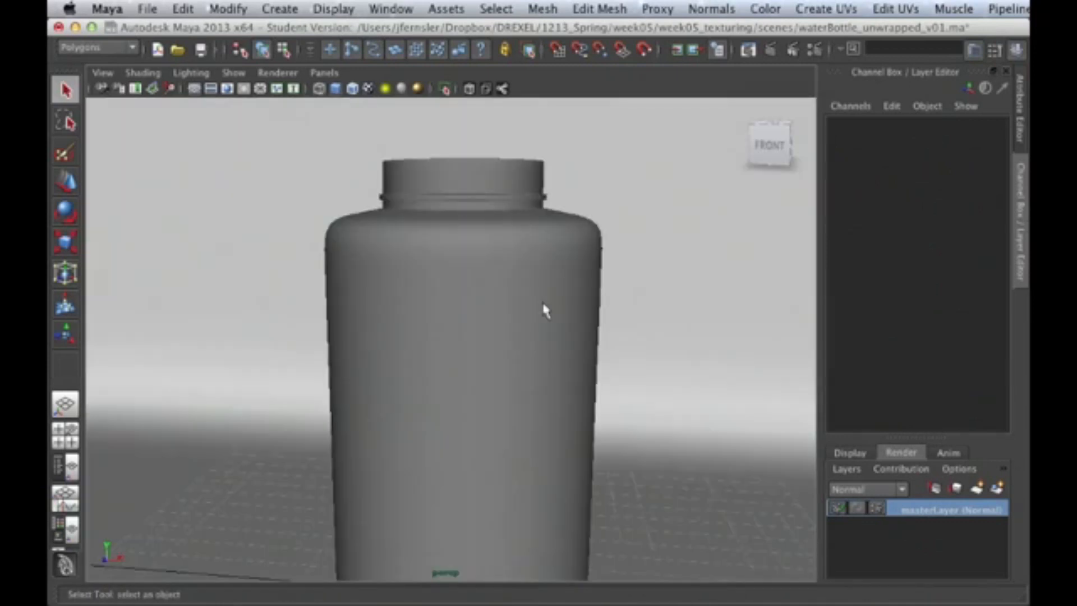
{"action": "key", "text": "6"}
{"action": "left_click_drag", "start_coordinate": [588, 314], "coordinate": [568, 297], "text": "alt"}
{"action": "scroll", "coordinate": [541, 333], "scroll_direction": "down", "scroll_amount": 5}
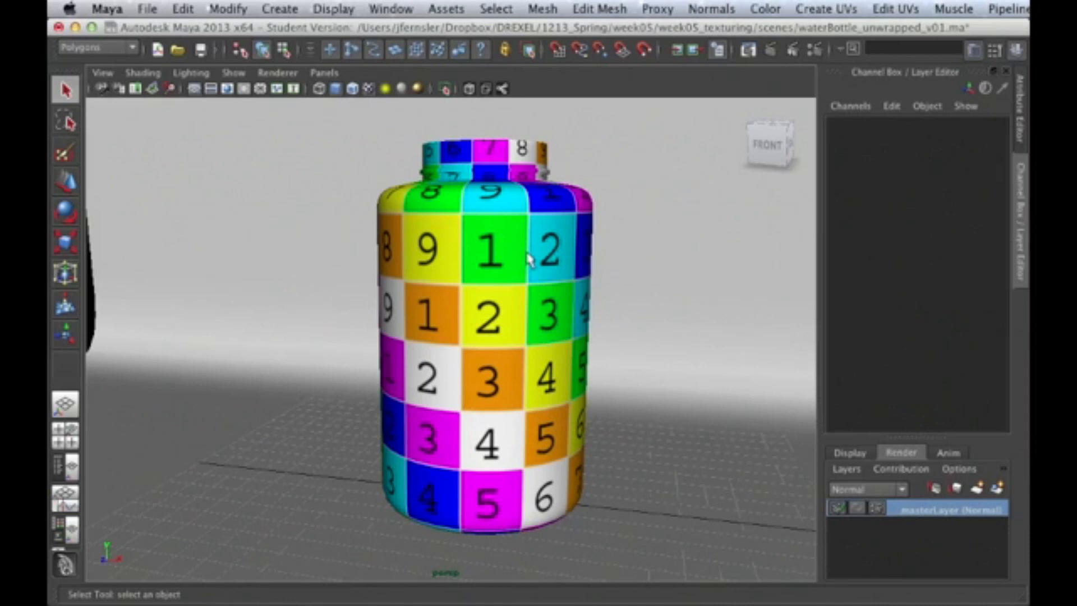
{"action": "left_click_drag", "start_coordinate": [512, 272], "coordinate": [548, 274], "text": "alt"}
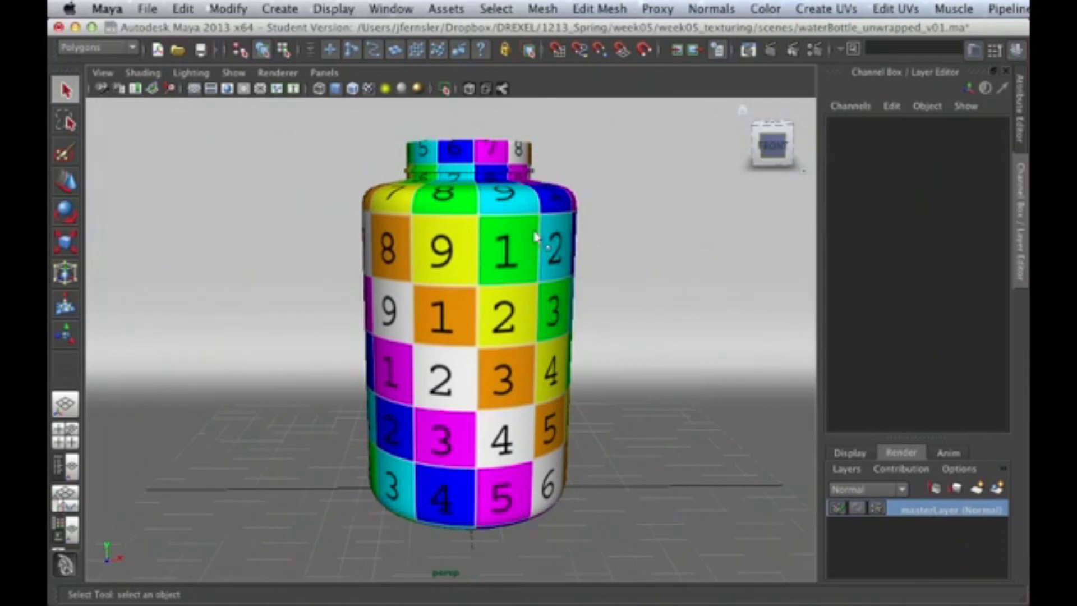
Bring the reference photo of the blue Nalgene bottle into view in Preview, then close it and return to Maya.
{"action": "left_click_drag", "start_coordinate": [1028, 359], "coordinate": [592, 92]}
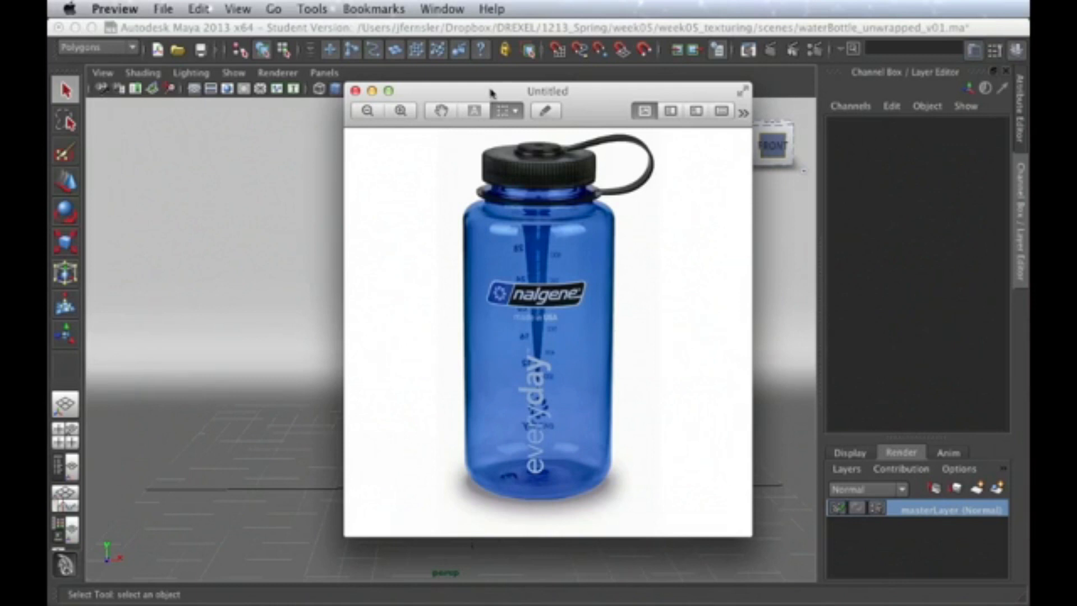
{"action": "key", "text": "super+w"}
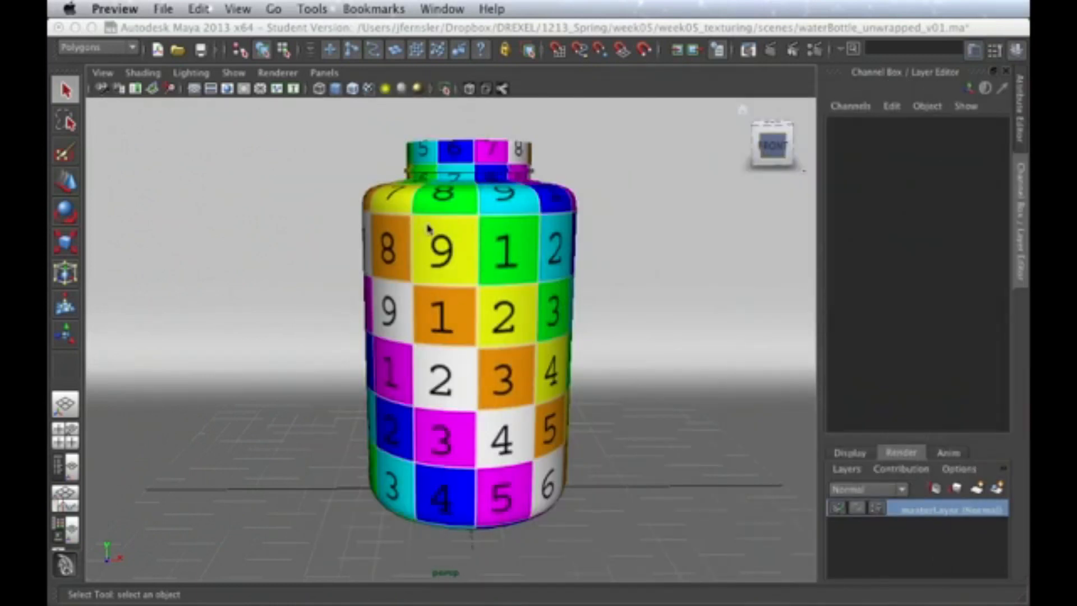
{"action": "mouse_move", "coordinate": [517, 240]}
{"action": "left_mouse_down", "text": "alt"}
{"action": "mouse_move", "coordinate": [480, 264]}
{"action": "mouse_move", "coordinate": [512, 252]}
{"action": "mouse_move", "coordinate": [523, 257]}
{"action": "mouse_move", "coordinate": [513, 267]}
{"action": "mouse_move", "coordinate": [519, 237]}
{"action": "left_mouse_up", "text": "alt"}
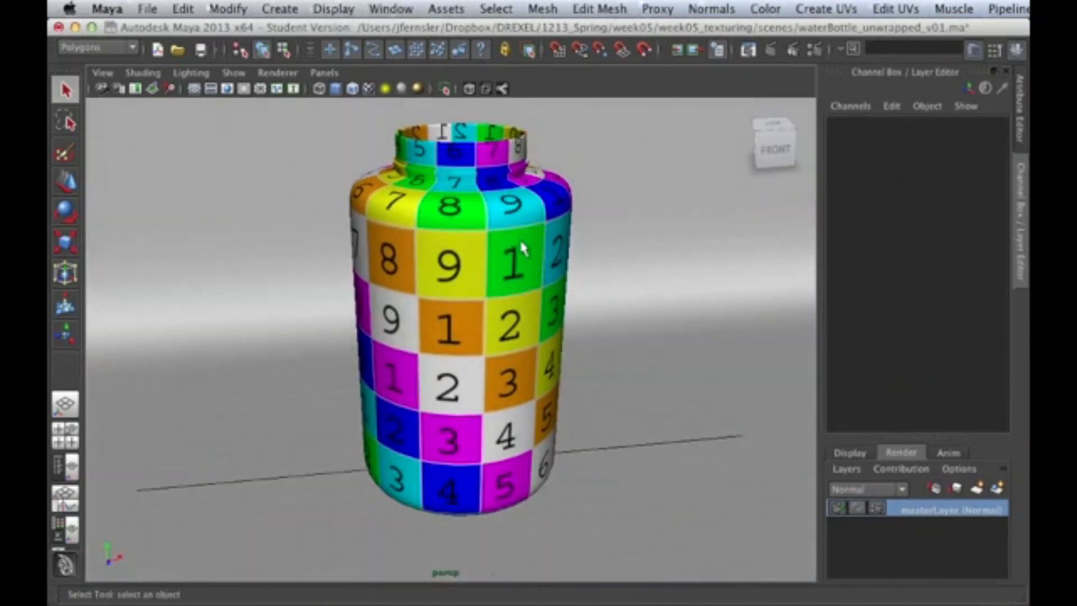
Maximize the Hypershade, clear its work area graph, enlarge the work area and node list, and show the Surface materials.
{"action": "key", "text": "space"}
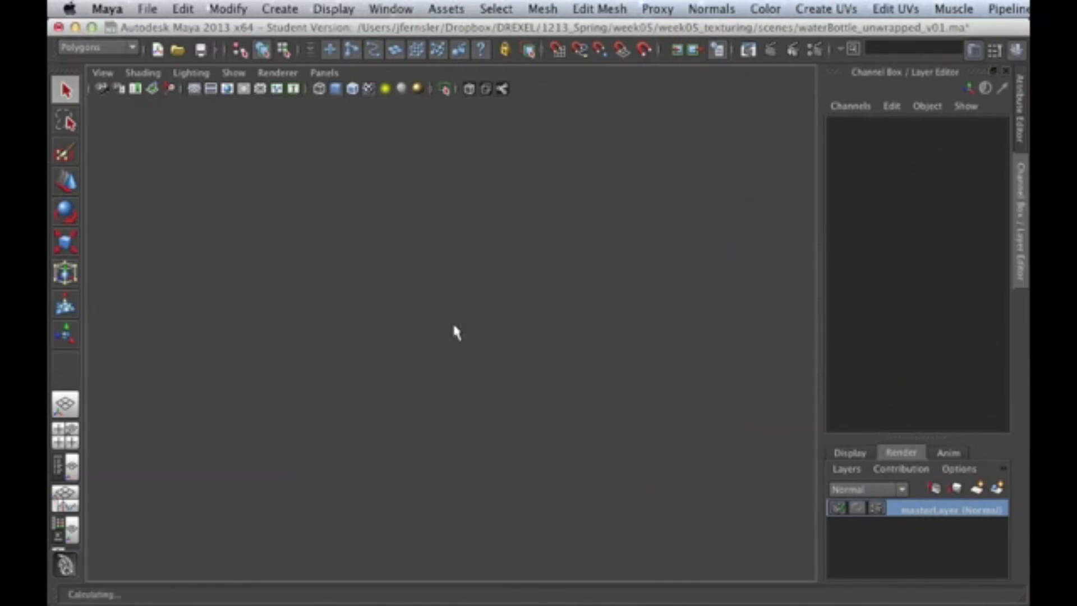
{"action": "key", "text": "space"}
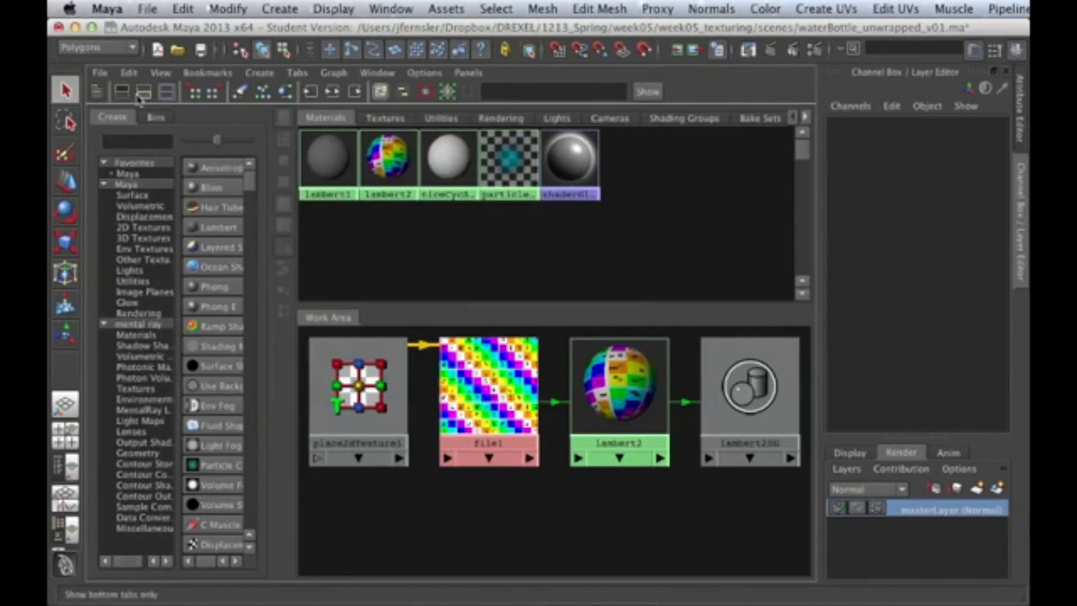
{"action": "left_click", "coordinate": [240, 95]}
{"action": "left_click_drag", "start_coordinate": [613, 305], "coordinate": [602, 234]}
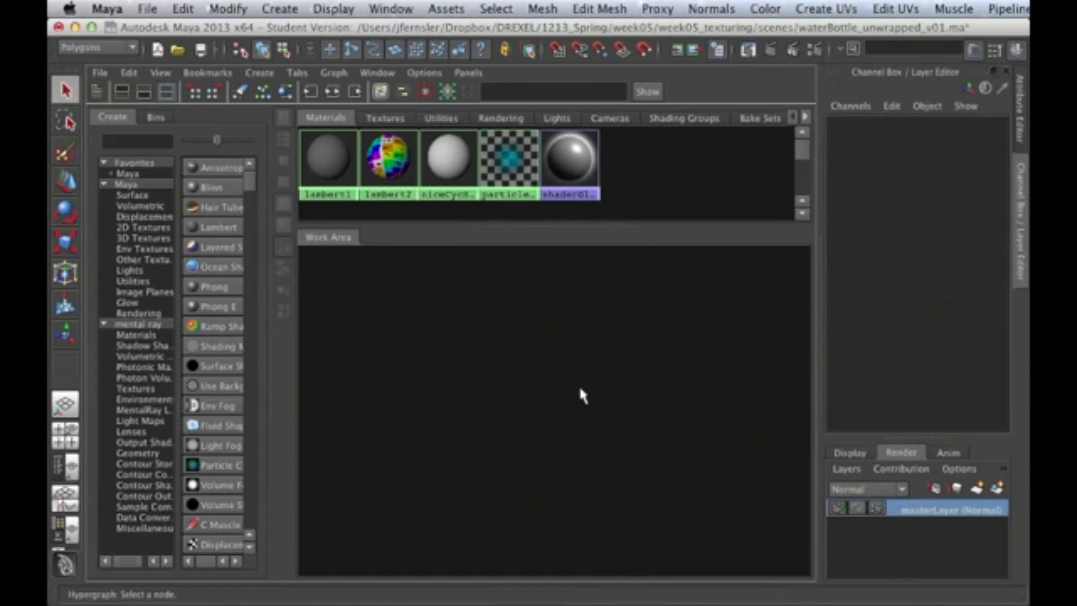
{"action": "left_click_drag", "start_coordinate": [276, 355], "coordinate": [303, 355]}
{"action": "left_click_drag", "start_coordinate": [223, 347], "coordinate": [185, 330]}
{"action": "left_click", "coordinate": [133, 195]}
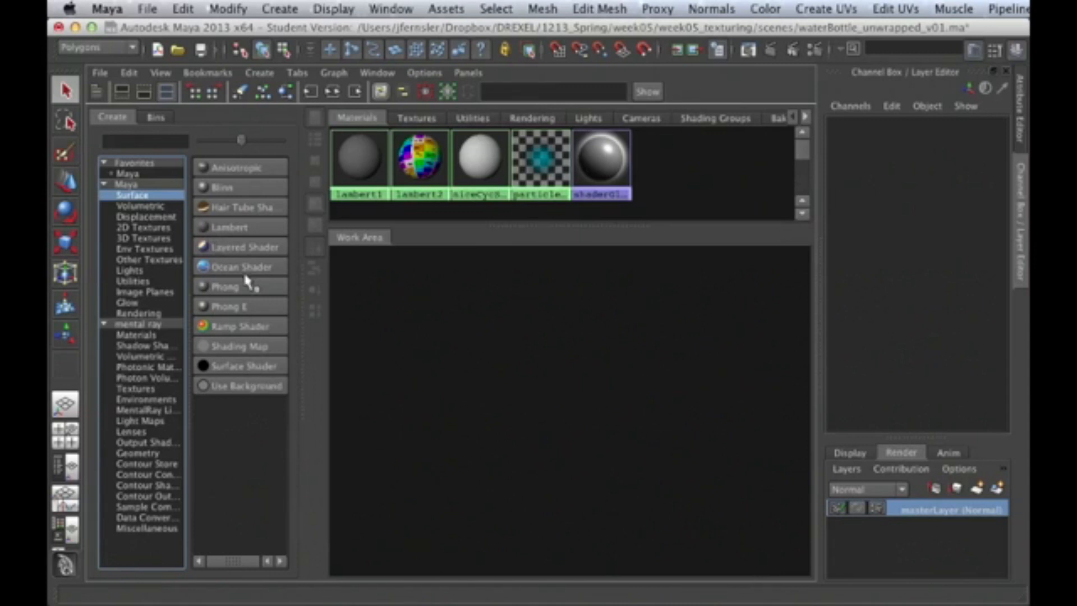
Switch to Preview to examine the reference bottle photo, then move the photo window out of the way.
{"action": "key", "text": "super+Tab"}
{"action": "key", "text": "super+Tab"}
{"action": "key", "text": "super+shift+Tab"}
{"action": "left_click_drag", "start_coordinate": [1076, 252], "coordinate": [588, 120]}
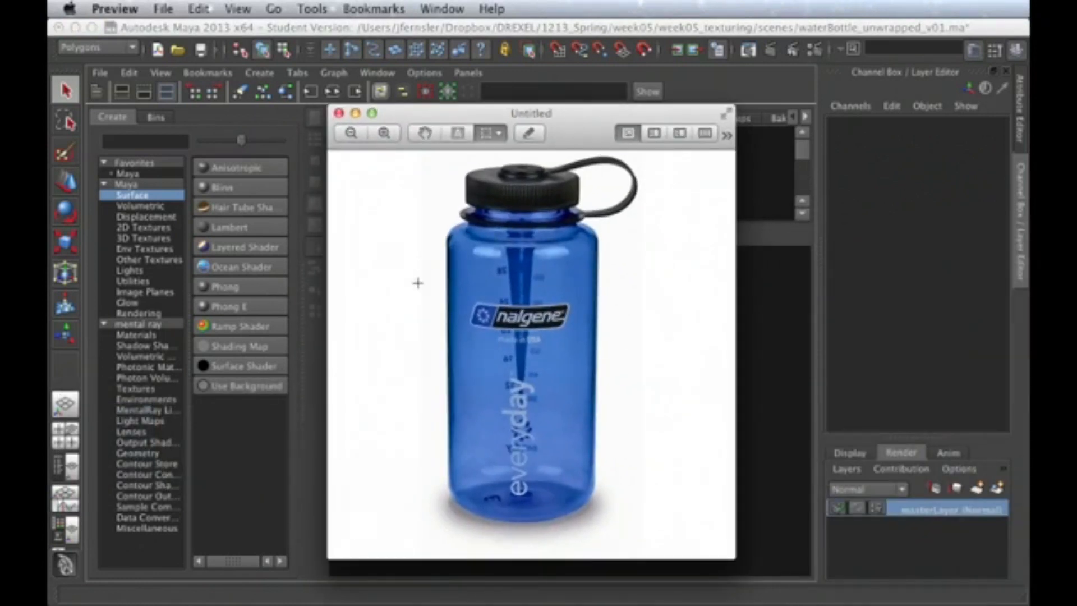
{"action": "left_click_drag", "start_coordinate": [441, 122], "coordinate": [1076, 247]}
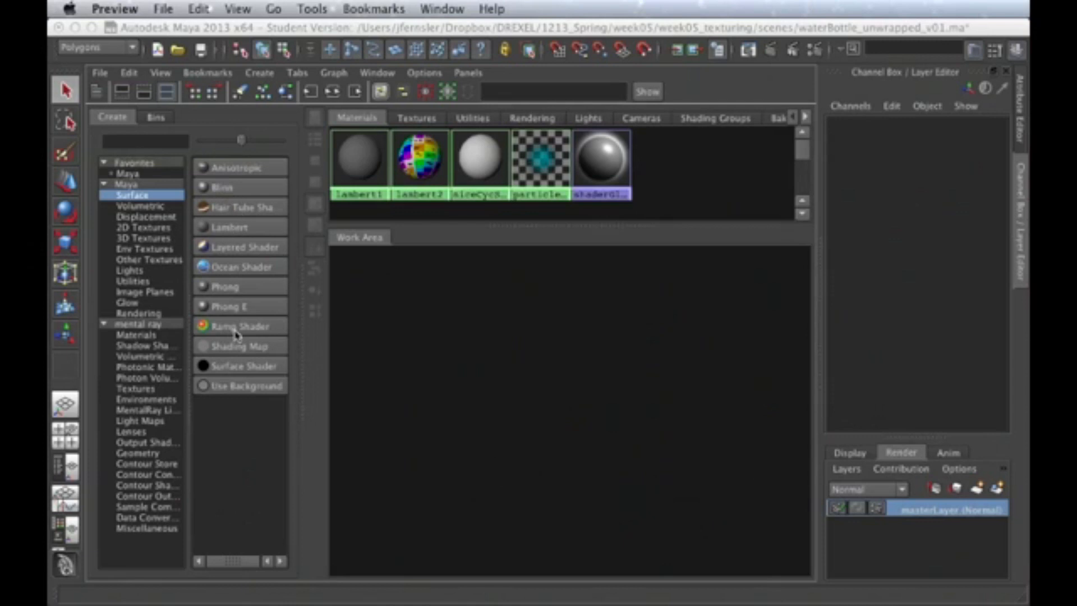
Create a Blinn material and position its node in the middle of the work area.
{"action": "left_click", "coordinate": [223, 192]}
{"action": "left_click_drag", "start_coordinate": [388, 288], "coordinate": [556, 335]}
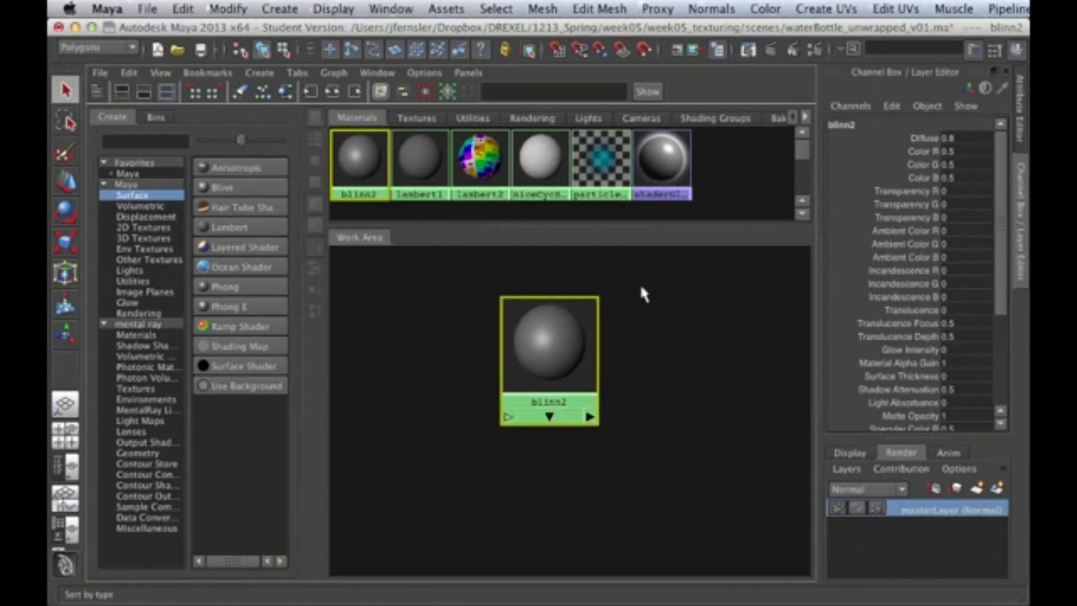
Return to the four-panel layout, select the bottle and assign the blinn2 material to it.
{"action": "key", "text": "space"}
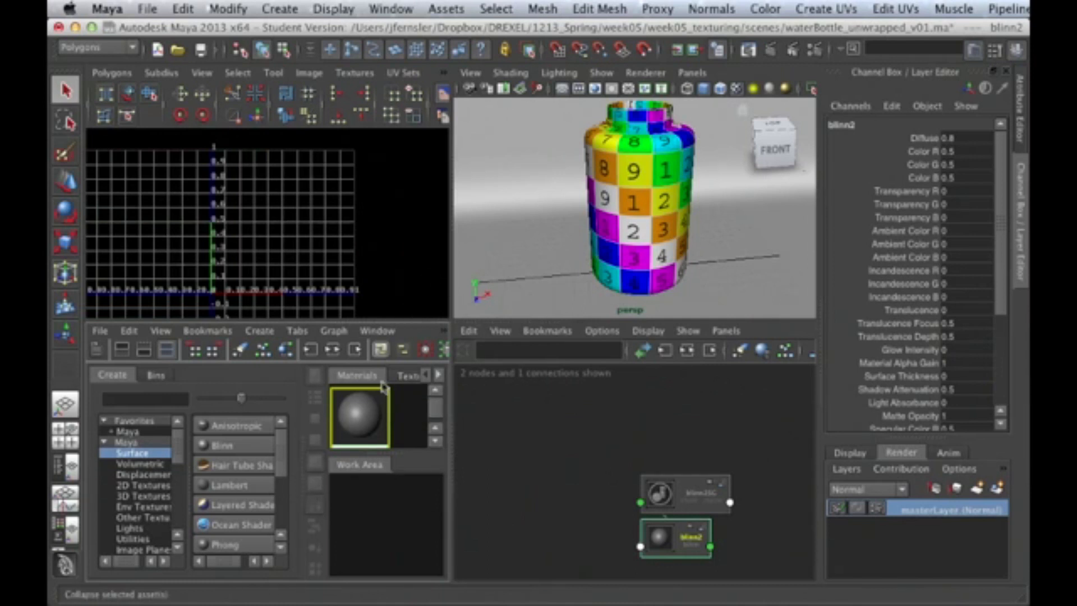
{"action": "left_click", "coordinate": [627, 197]}
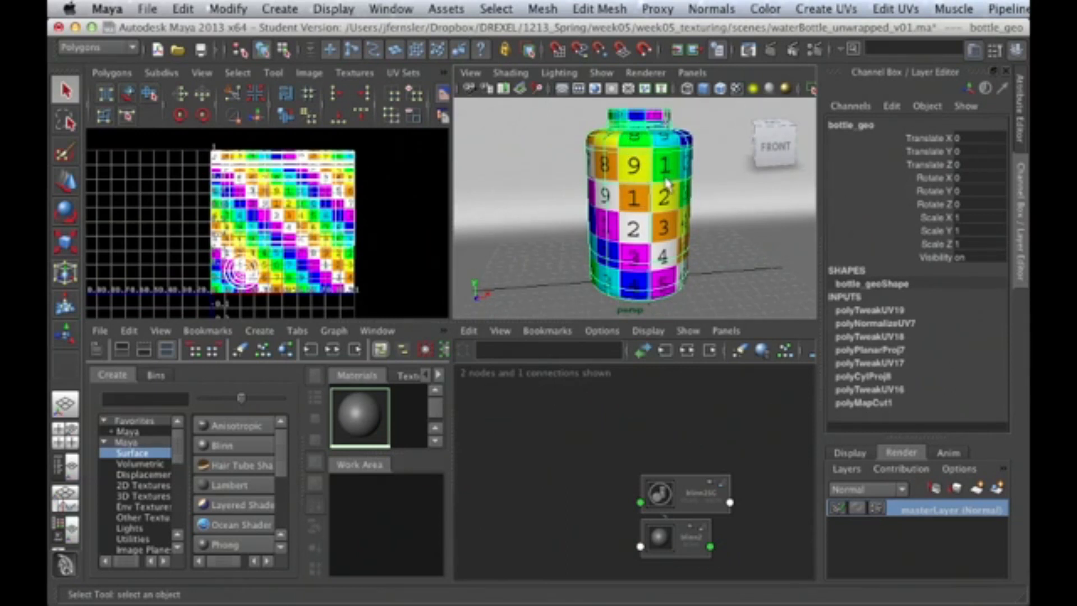
{"action": "middle_click_drag", "start_coordinate": [392, 484], "coordinate": [304, 494], "text": "alt"}
{"action": "right_click_drag", "start_coordinate": [305, 493], "coordinate": [343, 483], "text": "alt"}
{"action": "middle_click_drag", "start_coordinate": [399, 516], "coordinate": [279, 473], "text": "alt"}
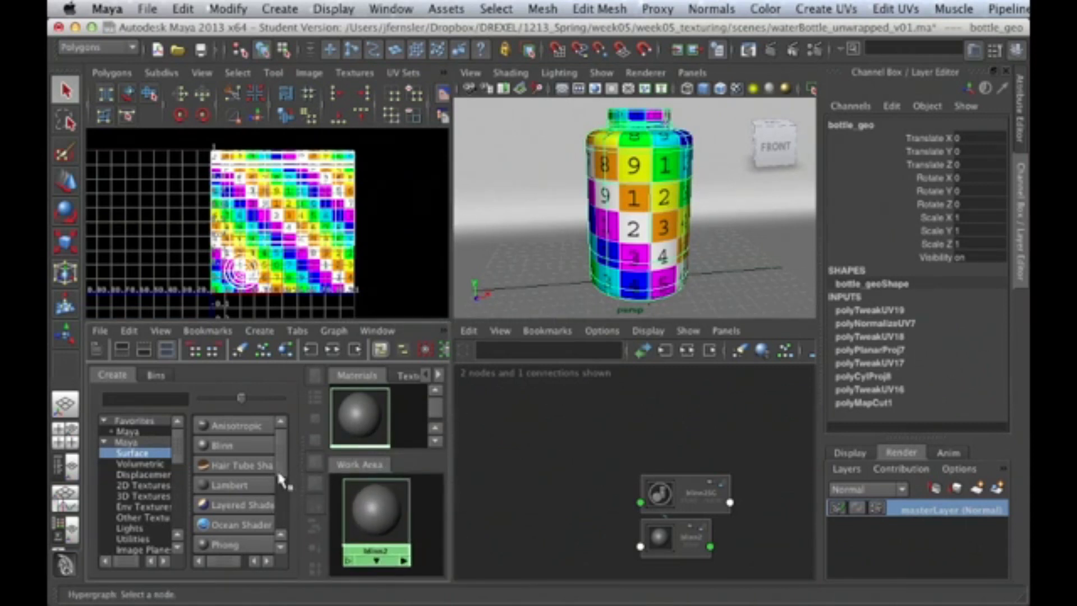
{"action": "right_click_drag", "start_coordinate": [393, 507], "coordinate": [364, 501], "text": "alt"}
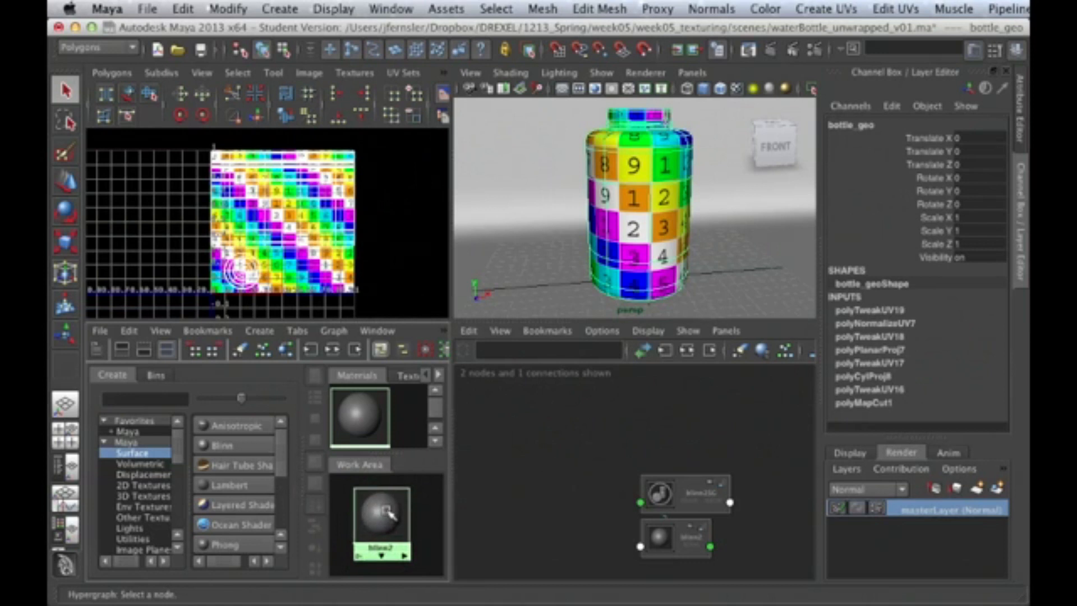
{"action": "right_click", "coordinate": [380, 516]}
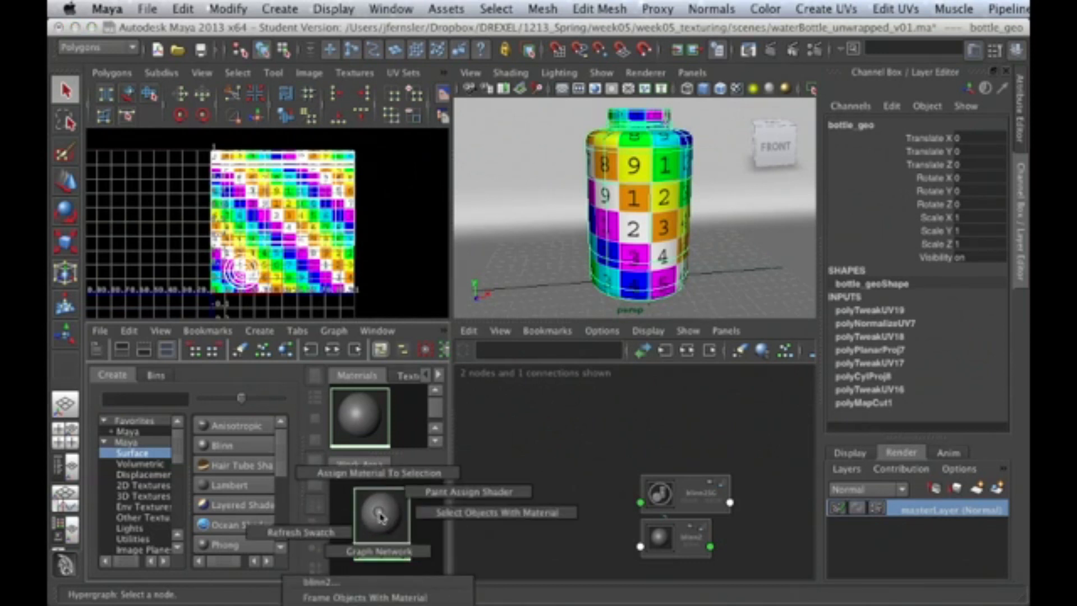
{"action": "left_click", "coordinate": [379, 473]}
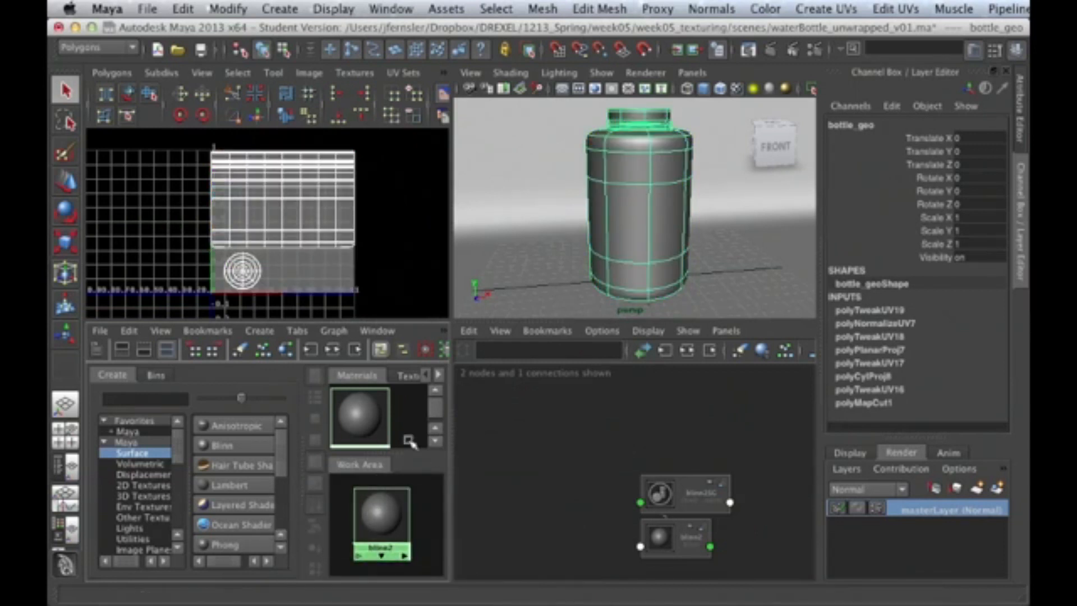
{"action": "left_click", "coordinate": [632, 227]}
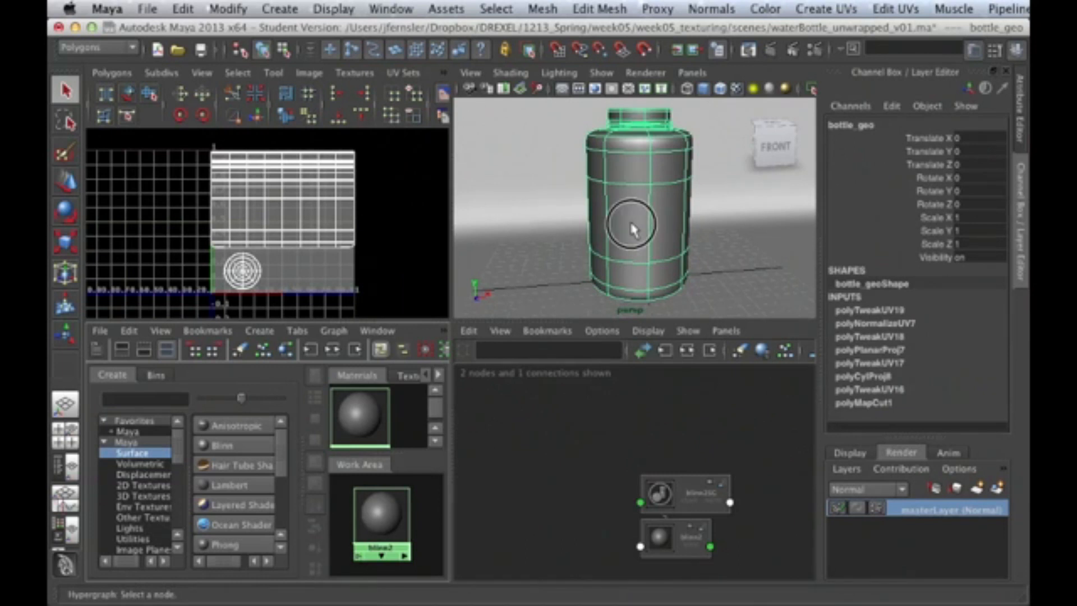
Maximize the perspective view and open the material attributes of the bottle's Blinn material.
{"action": "key", "text": "space"}
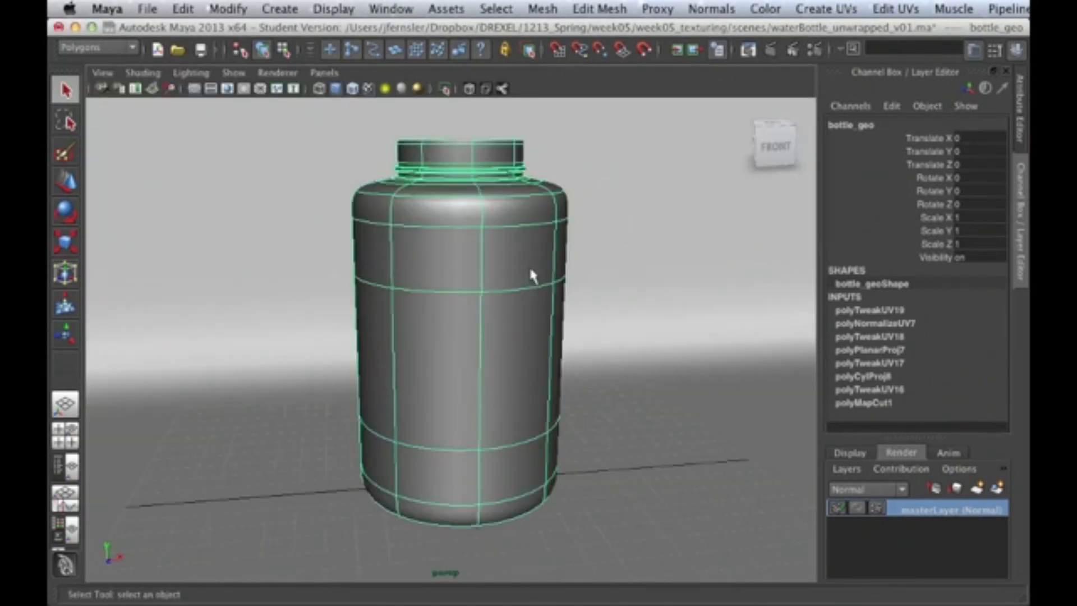
{"action": "left_click_drag", "start_coordinate": [552, 240], "coordinate": [557, 281], "text": "alt"}
{"action": "left_click_drag", "start_coordinate": [478, 259], "coordinate": [493, 291], "text": "alt"}
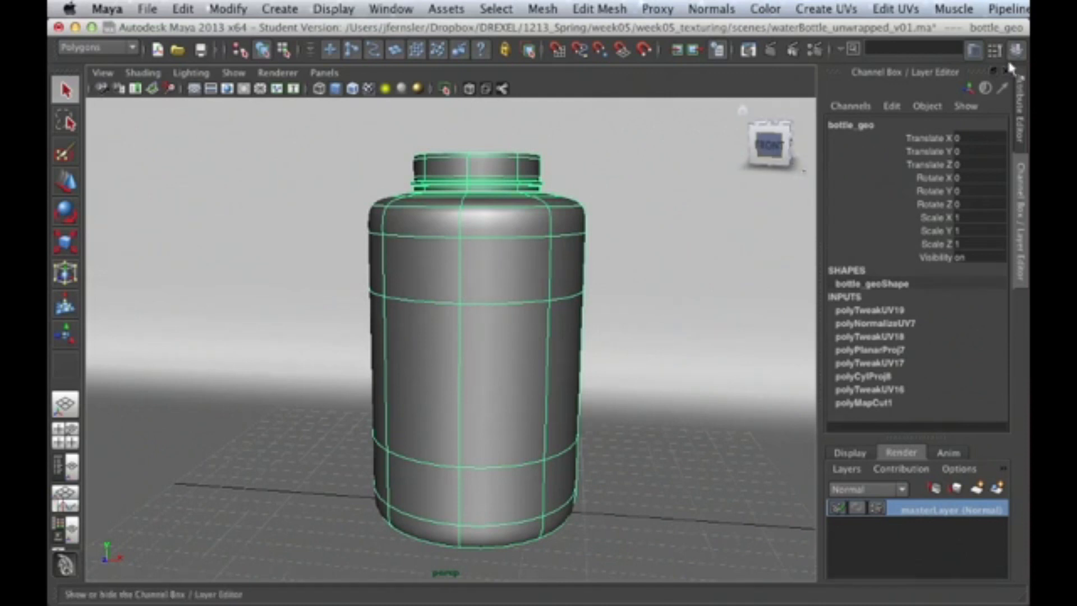
{"action": "key", "text": "ctrl+a"}
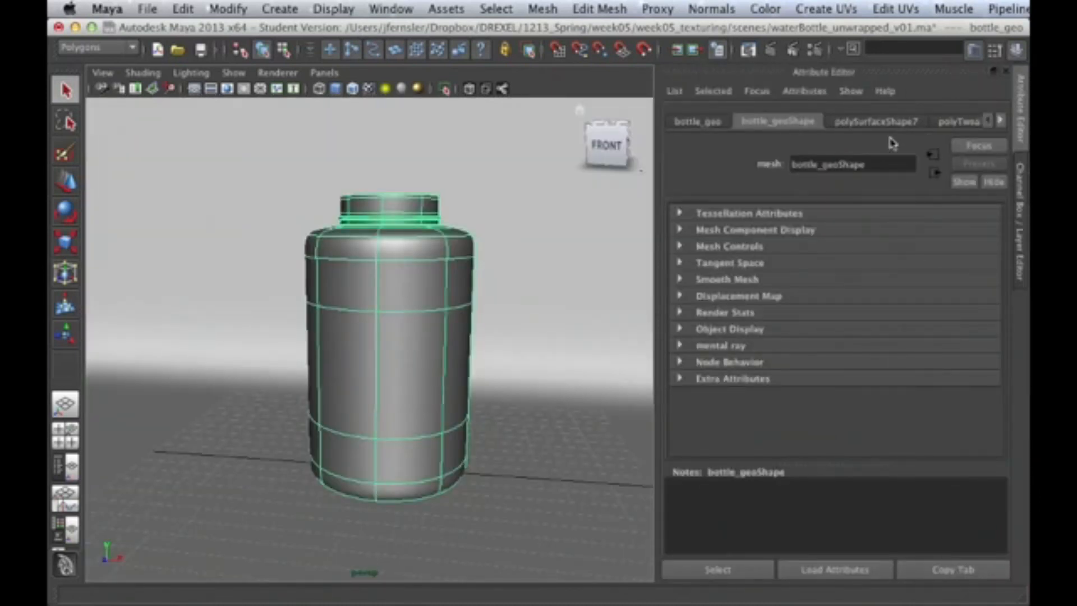
{"action": "left_click", "coordinate": [1019, 183]}
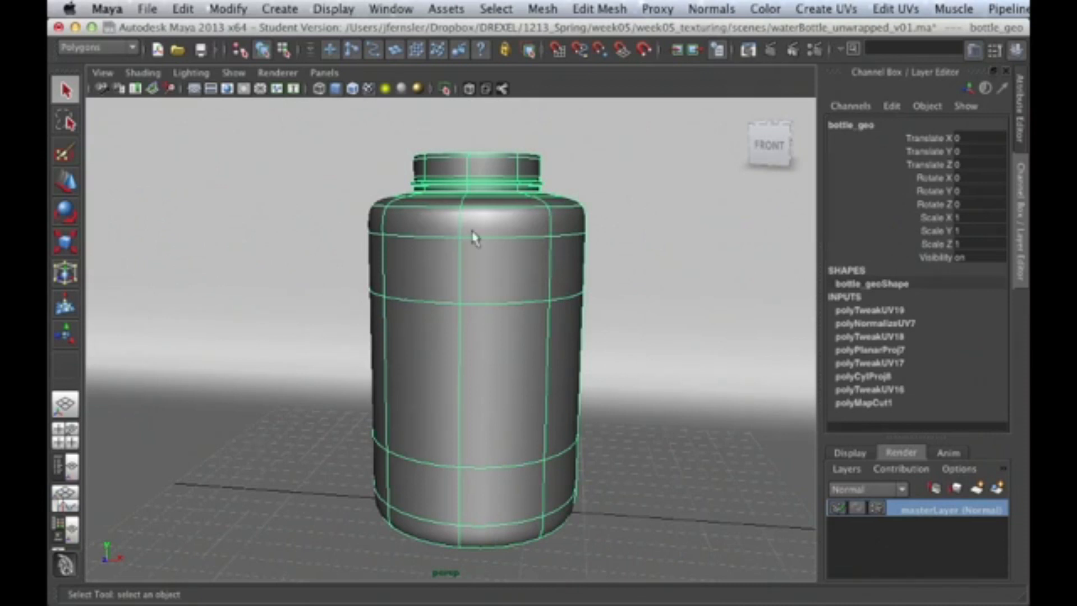
{"action": "right_click", "coordinate": [482, 254]}
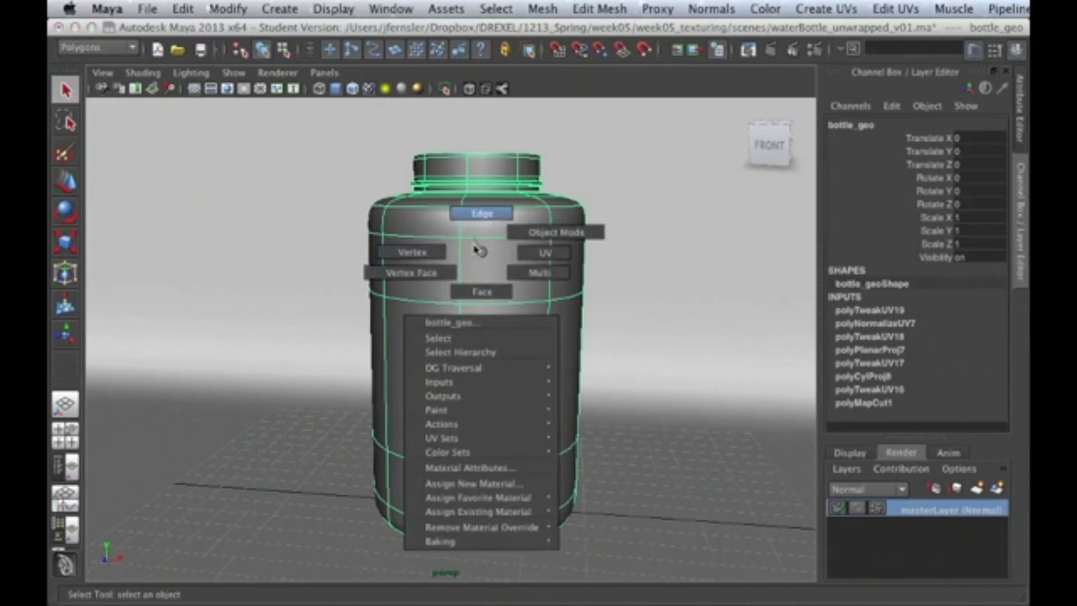
{"action": "left_click", "coordinate": [461, 469]}
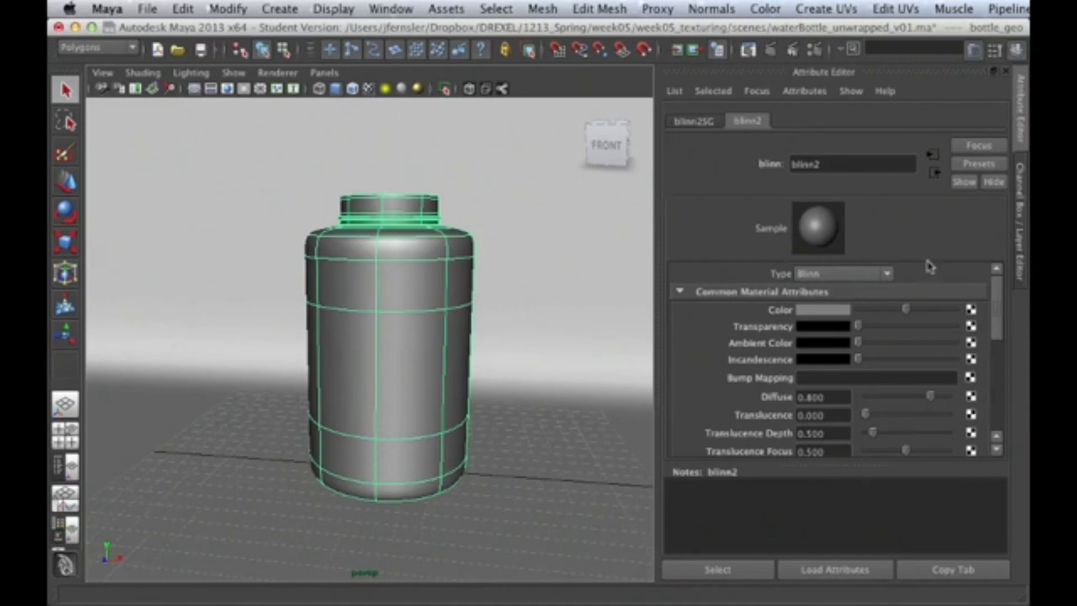
{"action": "left_click", "coordinate": [814, 312]}
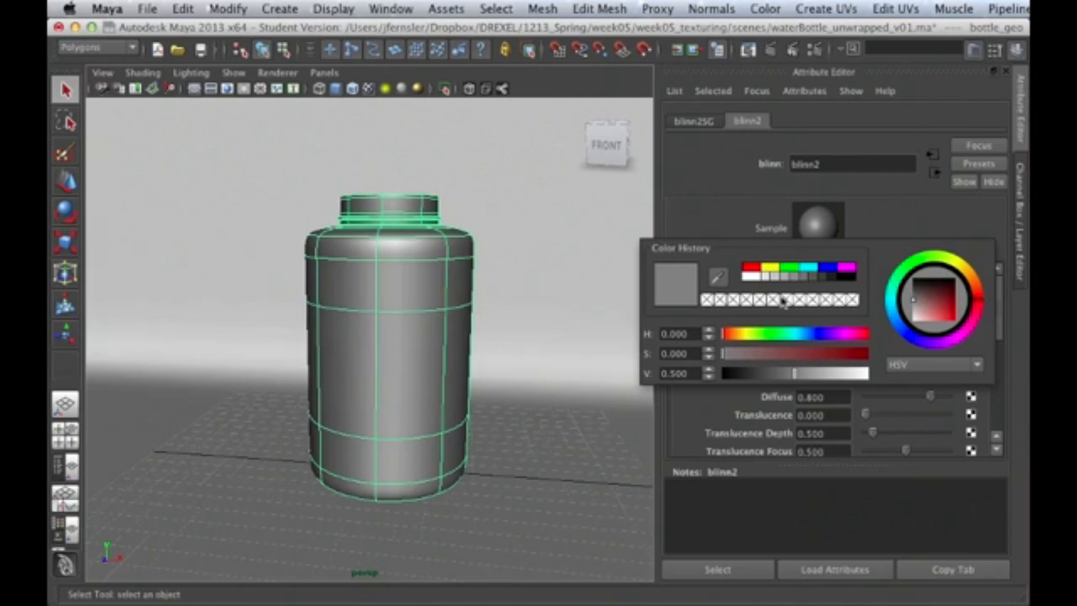
{"action": "left_click", "coordinate": [737, 221]}
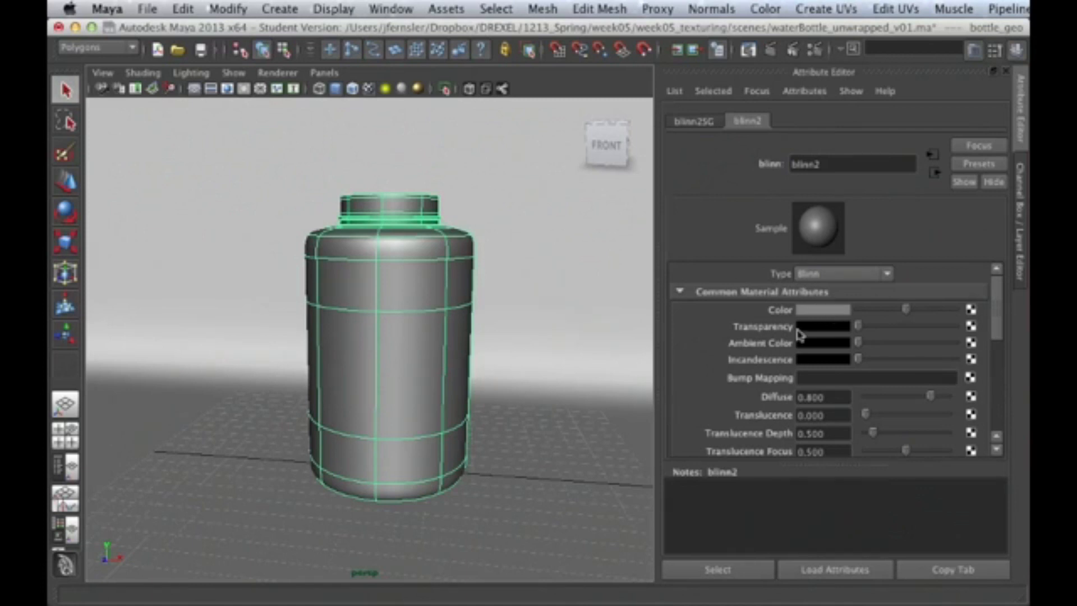
{"action": "left_click", "coordinate": [814, 312]}
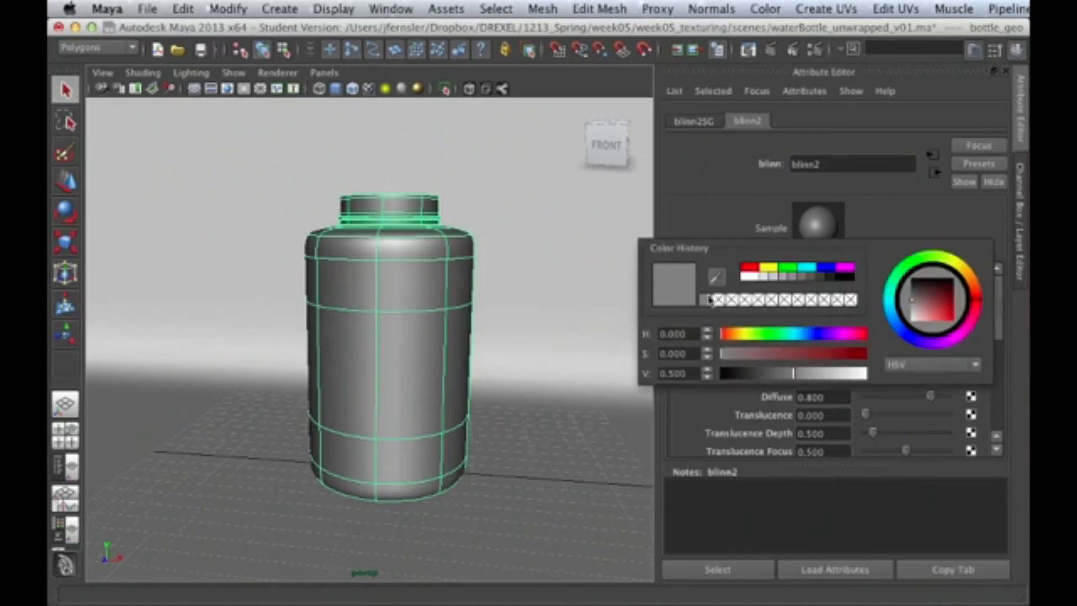
{"action": "left_click_drag", "start_coordinate": [744, 334], "coordinate": [819, 334]}
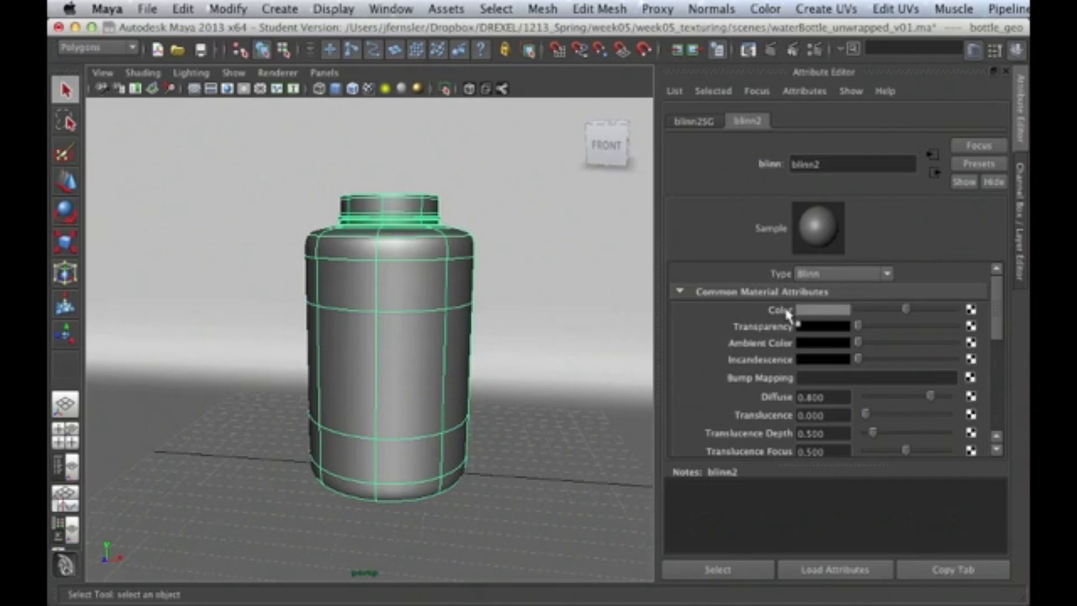
Try to color the bottle's Blinn material blue in the full color editor with hue 216, saturation 0.741 and value 0.815.
{"action": "left_click", "coordinate": [818, 310]}
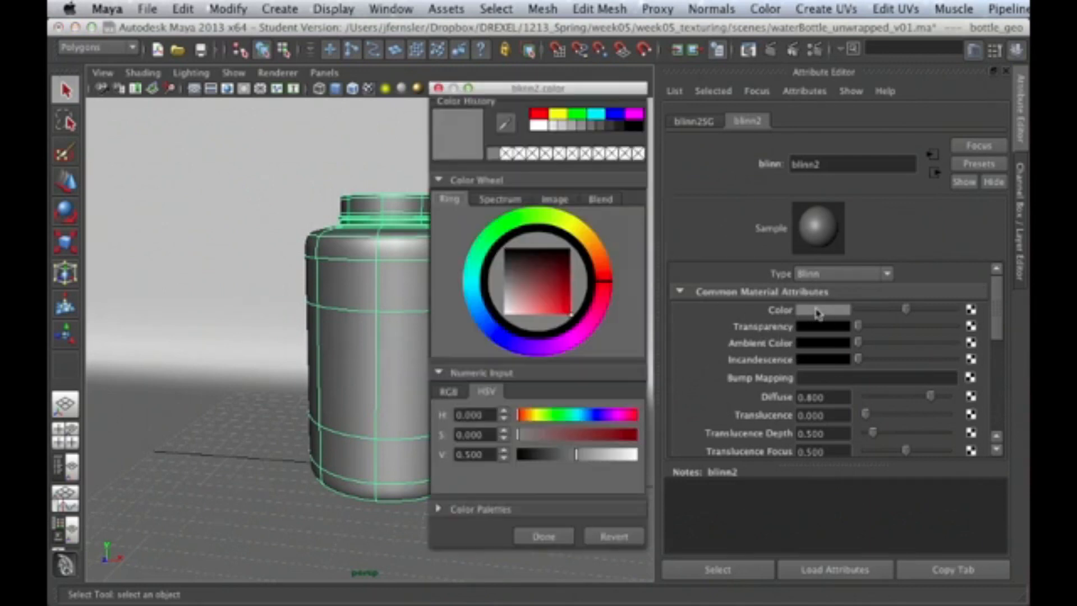
{"action": "left_click", "coordinate": [574, 91]}
{"action": "left_click_drag", "start_coordinate": [574, 91], "coordinate": [656, 102]}
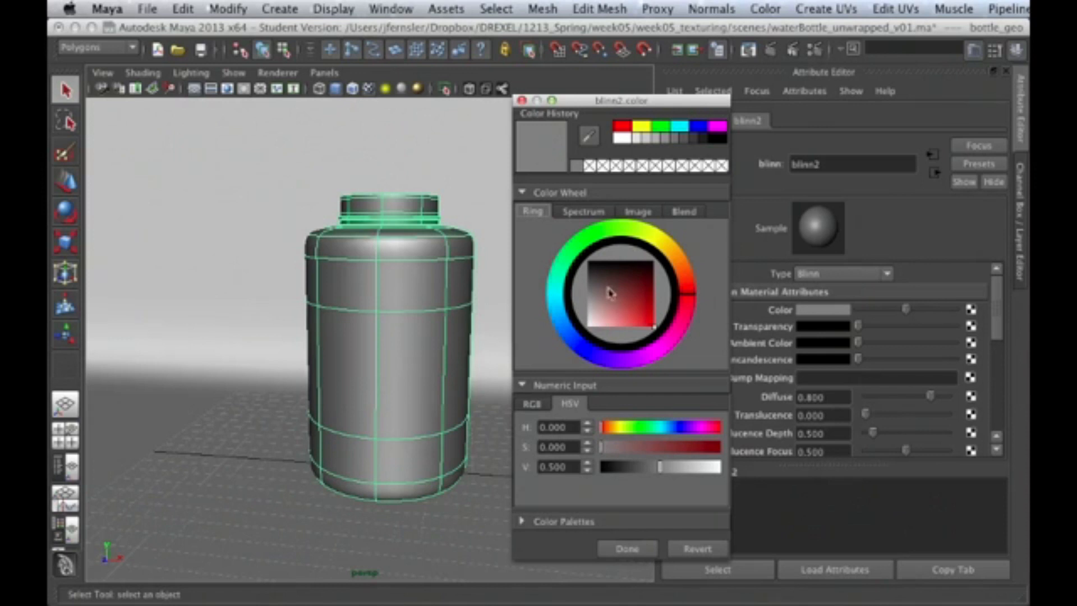
{"action": "left_click_drag", "start_coordinate": [616, 429], "coordinate": [689, 448]}
{"action": "left_click", "coordinate": [694, 467]}
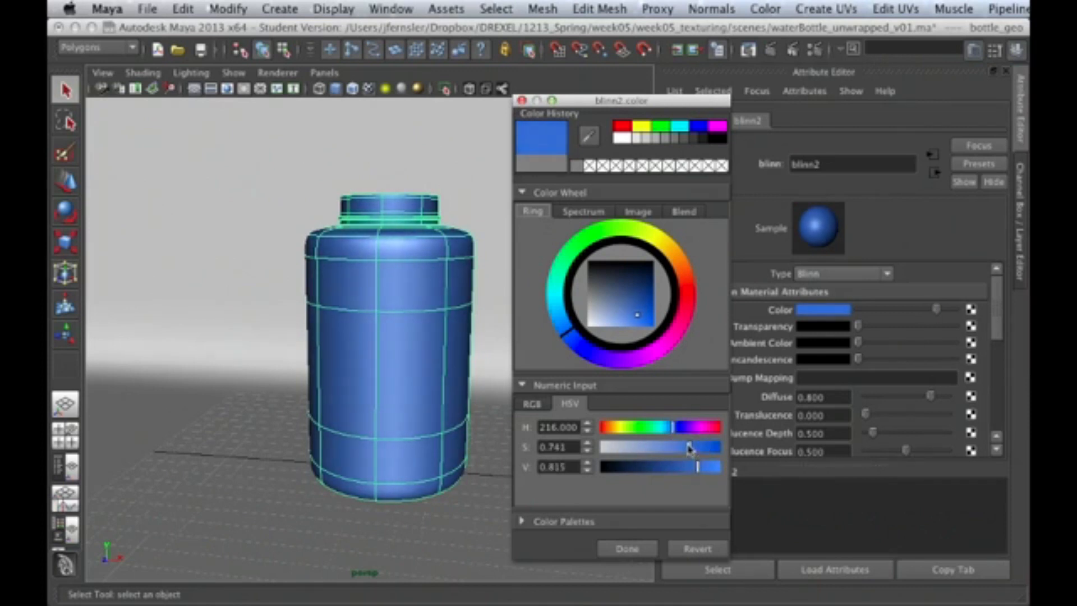
{"action": "left_click", "coordinate": [522, 100]}
{"action": "left_click", "coordinate": [504, 277]}
{"action": "left_click", "coordinate": [421, 293]}
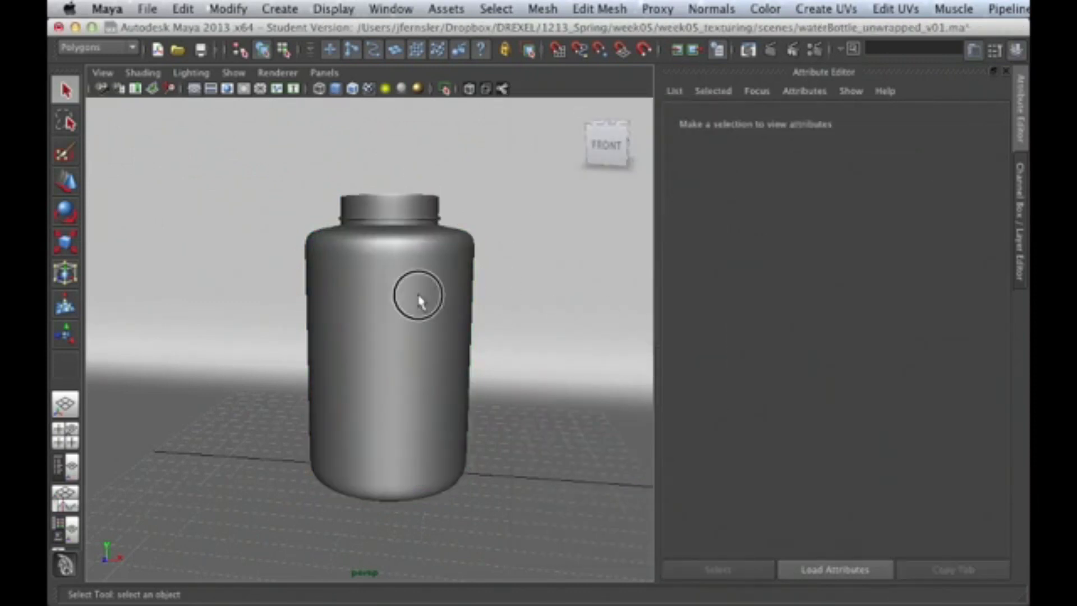
Reopen the bottle's material attributes and set the blinn2 color to a bright, saturated azure blue.
{"action": "right_click", "coordinate": [426, 300]}
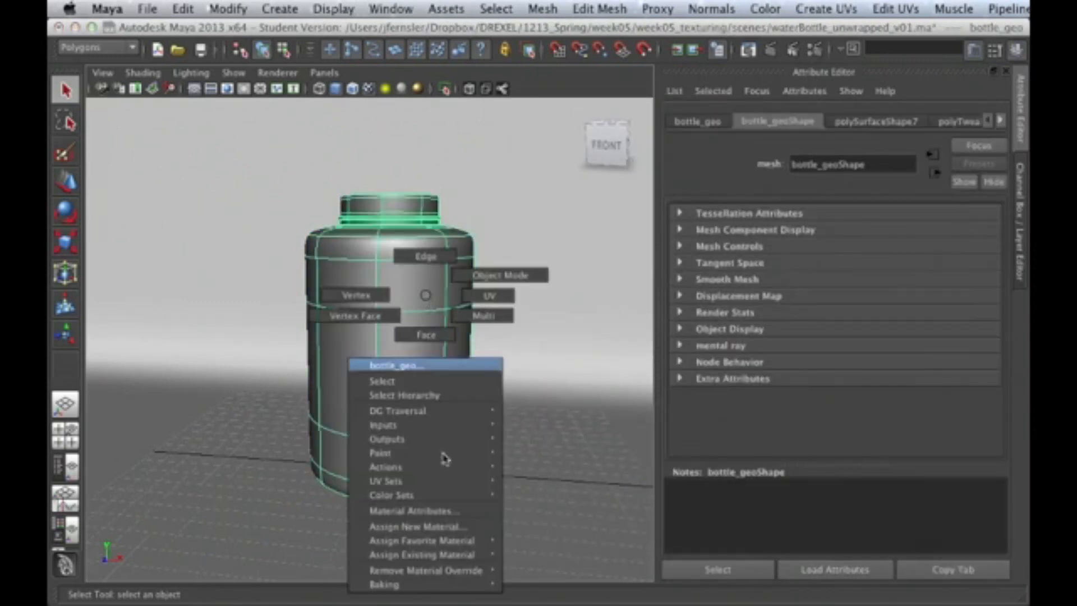
{"action": "left_click", "coordinate": [447, 510]}
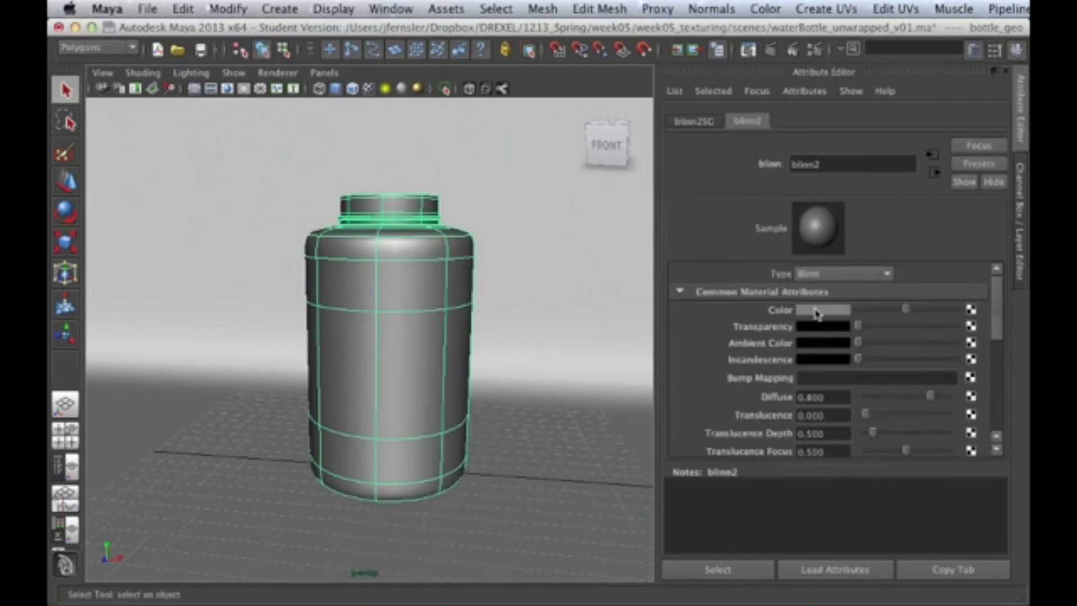
{"action": "left_click", "coordinate": [816, 311]}
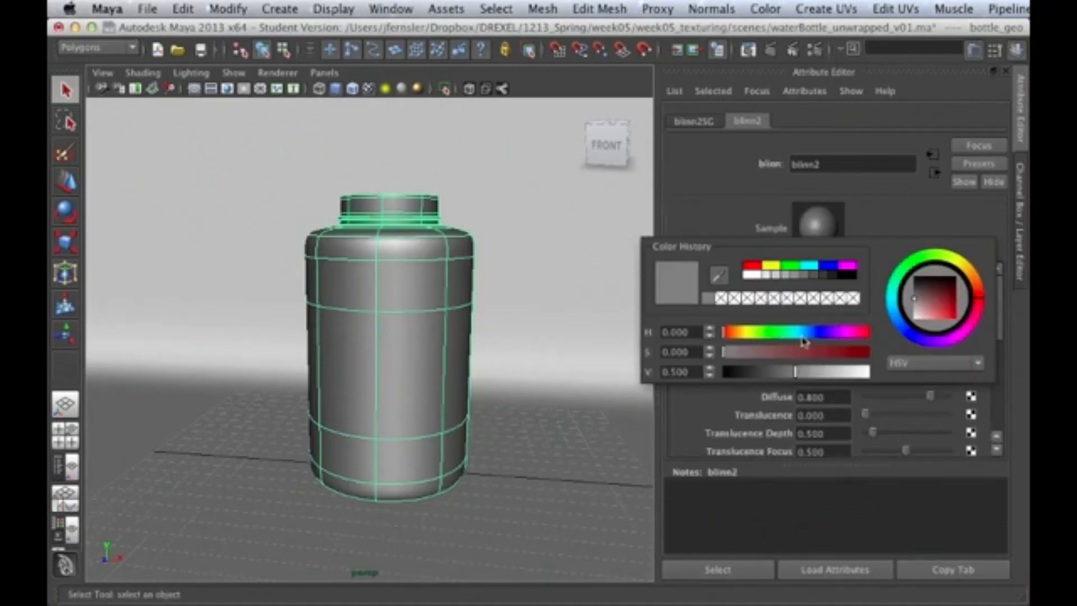
{"action": "left_click", "coordinate": [801, 332]}
{"action": "left_click", "coordinate": [824, 352]}
{"action": "left_click", "coordinate": [825, 373]}
{"action": "left_click_drag", "start_coordinate": [827, 373], "coordinate": [848, 372]}
{"action": "left_click", "coordinate": [835, 352]}
{"action": "left_click", "coordinate": [803, 333]}
{"action": "left_click_drag", "start_coordinate": [803, 333], "coordinate": [806, 332]}
{"action": "left_click", "coordinate": [841, 352]}
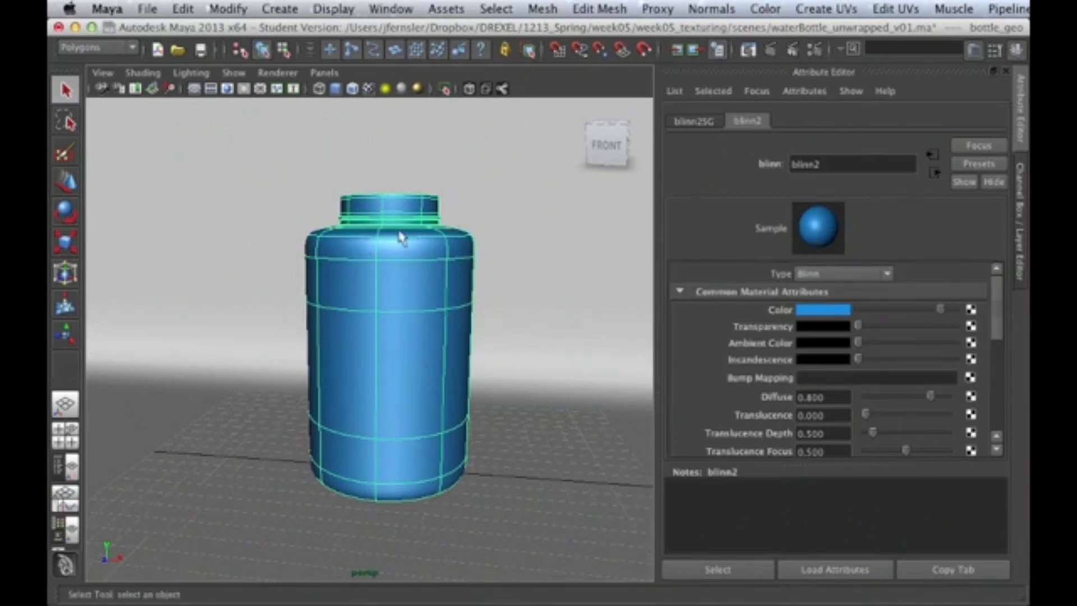
Reopen the bottle's material attributes and raise the transparency to a light grey so the blue body becomes see-through.
{"action": "left_click", "coordinate": [428, 360]}
{"action": "mouse_move", "coordinate": [415, 301]}
{"action": "left_mouse_down", "text": "alt"}
{"action": "mouse_move", "coordinate": [439, 325]}
{"action": "mouse_move", "coordinate": [419, 317]}
{"action": "left_mouse_up", "text": "alt"}
{"action": "right_click_drag", "start_coordinate": [416, 309], "coordinate": [433, 529]}
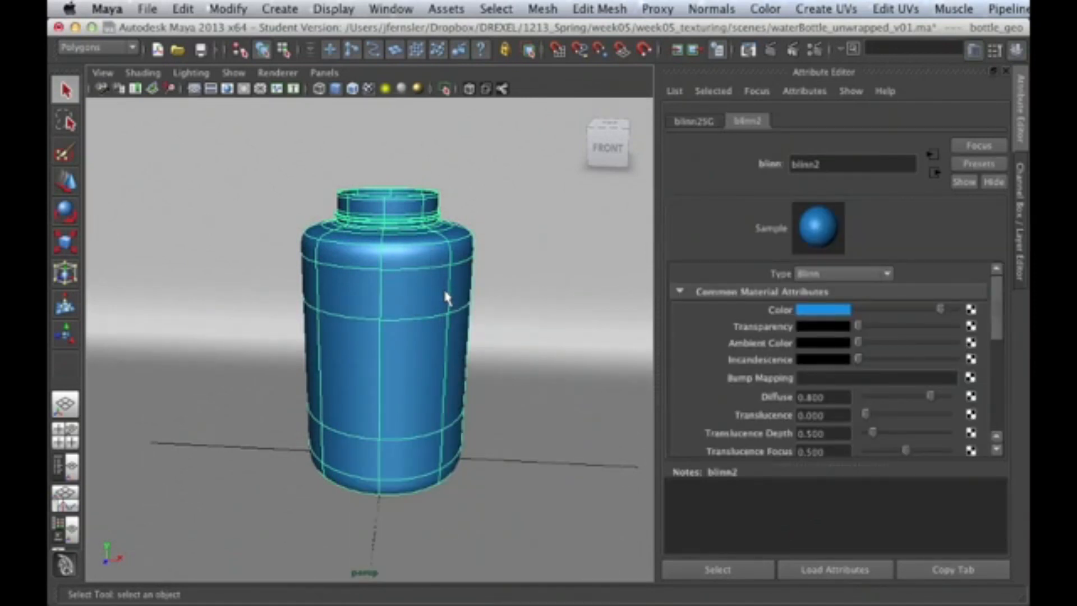
{"action": "middle_click_drag", "start_coordinate": [450, 281], "coordinate": [460, 315], "text": "alt"}
{"action": "right_click_drag", "start_coordinate": [369, 319], "coordinate": [503, 313], "text": "alt"}
{"action": "mouse_move", "coordinate": [496, 316]}
{"action": "left_mouse_down", "text": "alt"}
{"action": "mouse_move", "coordinate": [492, 298]}
{"action": "mouse_move", "coordinate": [493, 315]}
{"action": "left_mouse_up", "text": "alt"}
{"action": "middle_click_drag", "start_coordinate": [493, 315], "coordinate": [476, 266], "text": "alt"}
{"action": "left_click_drag", "start_coordinate": [476, 266], "coordinate": [468, 291], "text": "alt"}
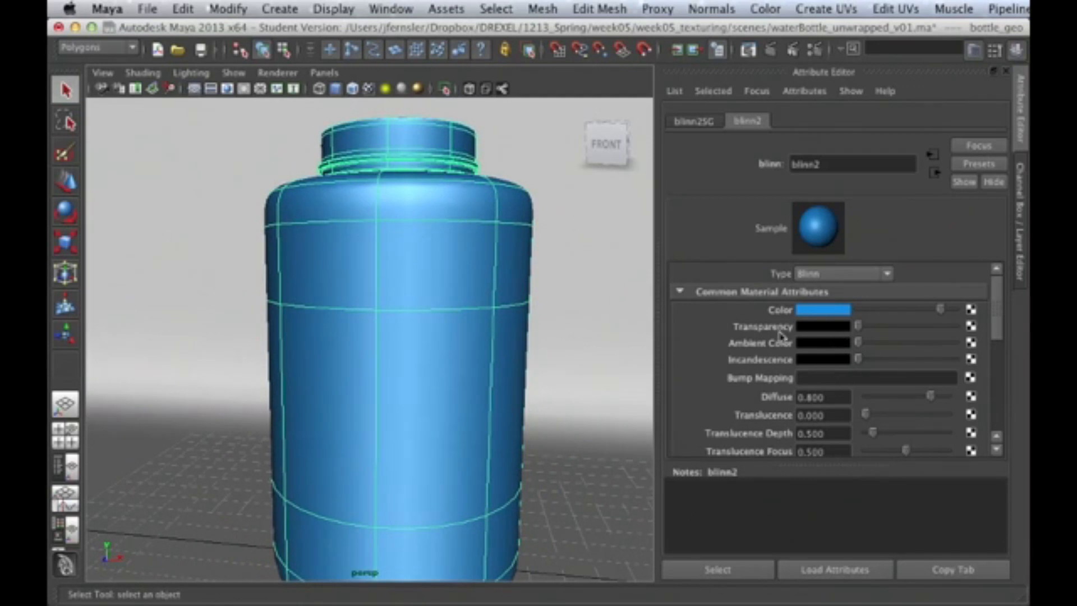
{"action": "left_click_drag", "start_coordinate": [858, 326], "coordinate": [908, 325]}
{"action": "mouse_move", "coordinate": [548, 302]}
{"action": "left_mouse_down", "text": "alt"}
{"action": "mouse_move", "coordinate": [525, 313]}
{"action": "mouse_move", "coordinate": [558, 306]}
{"action": "left_mouse_up", "text": "alt"}
{"action": "left_click_drag", "start_coordinate": [912, 325], "coordinate": [922, 327]}
Switch to Preview to compare the bottle with the reference photo, then move the photo window out of the way.
{"action": "key", "text": "super+Tab"}
{"action": "left_click_drag", "start_coordinate": [572, 145], "coordinate": [574, 144]}
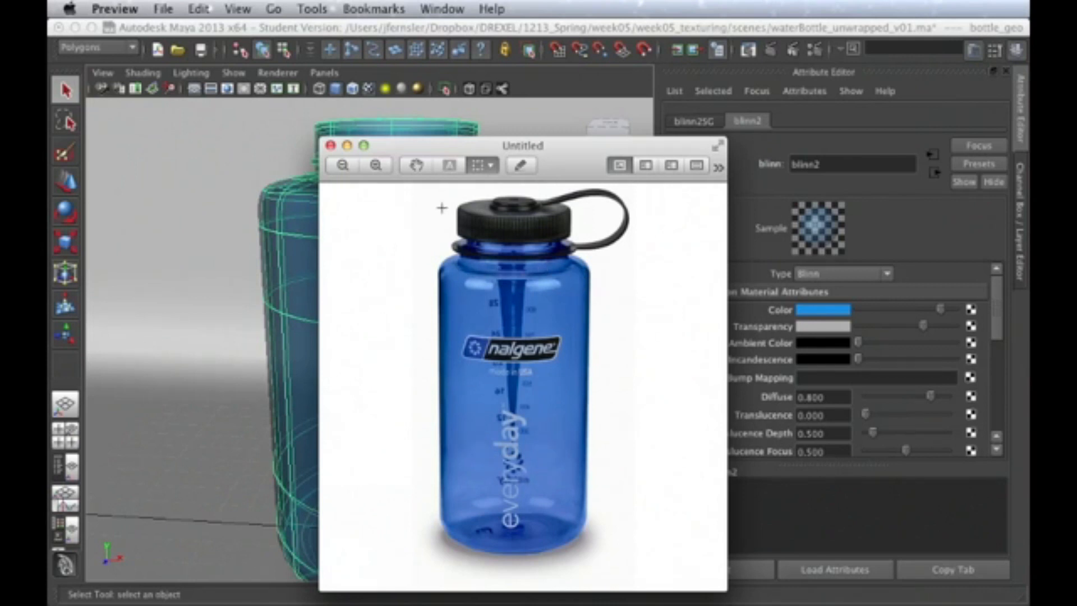
{"action": "left_click_drag", "start_coordinate": [415, 147], "coordinate": [1026, 138]}
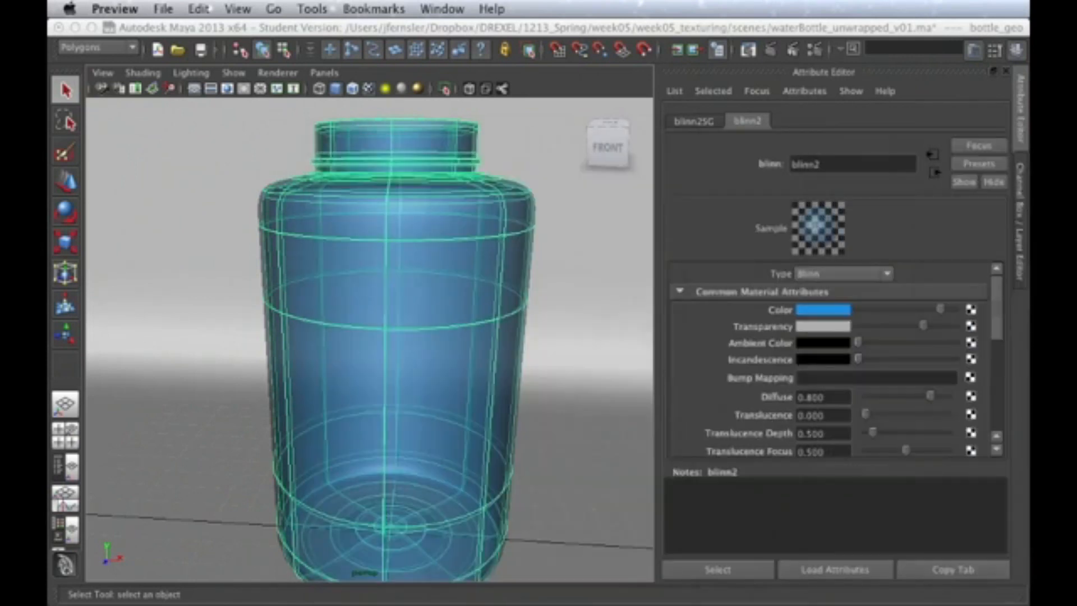
Try full white transparency on blinn2, then bring it back to the light grey level.
{"action": "left_click_drag", "start_coordinate": [922, 325], "coordinate": [974, 321]}
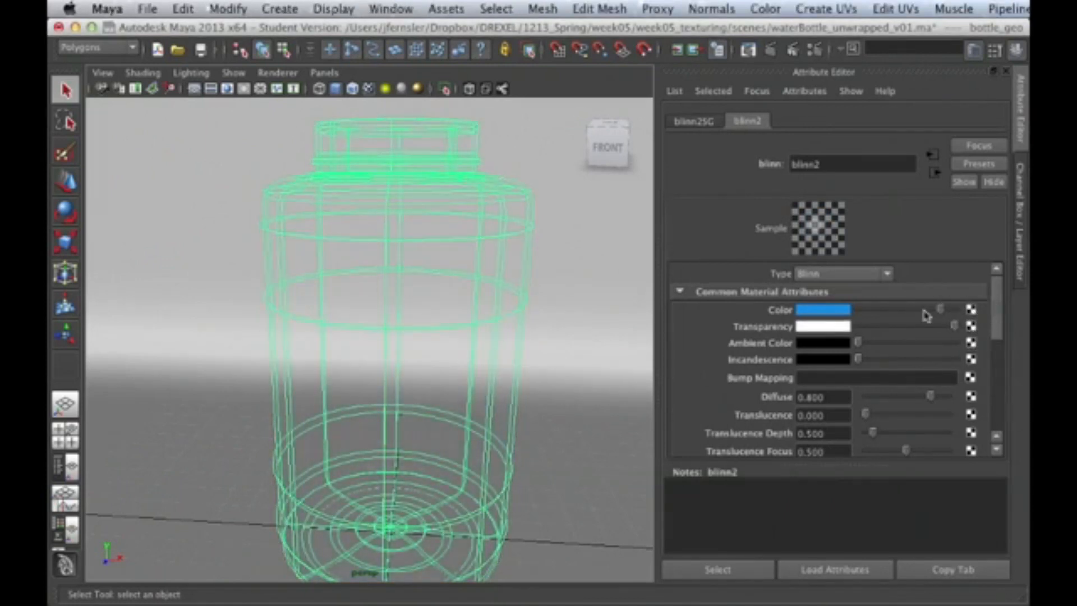
{"action": "left_click_drag", "start_coordinate": [953, 325], "coordinate": [925, 330]}
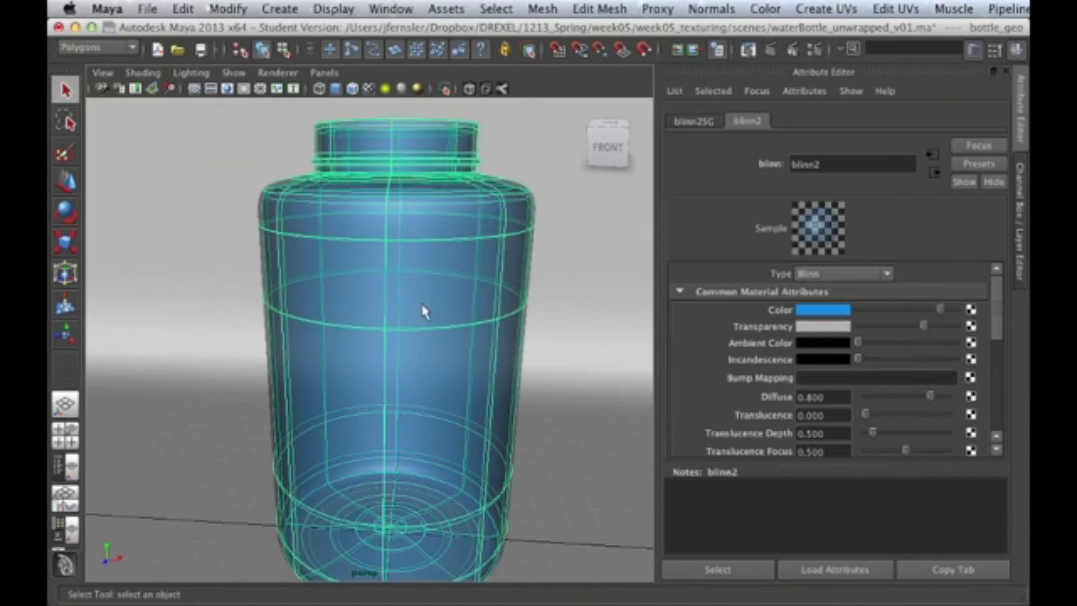
Examine the transparent bottle's shoulder and body up close and bring up its material attributes again.
{"action": "left_click", "coordinate": [498, 263]}
{"action": "left_click_drag", "start_coordinate": [531, 240], "coordinate": [485, 254], "text": "alt"}
{"action": "right_click_drag", "start_coordinate": [440, 247], "coordinate": [439, 461]}
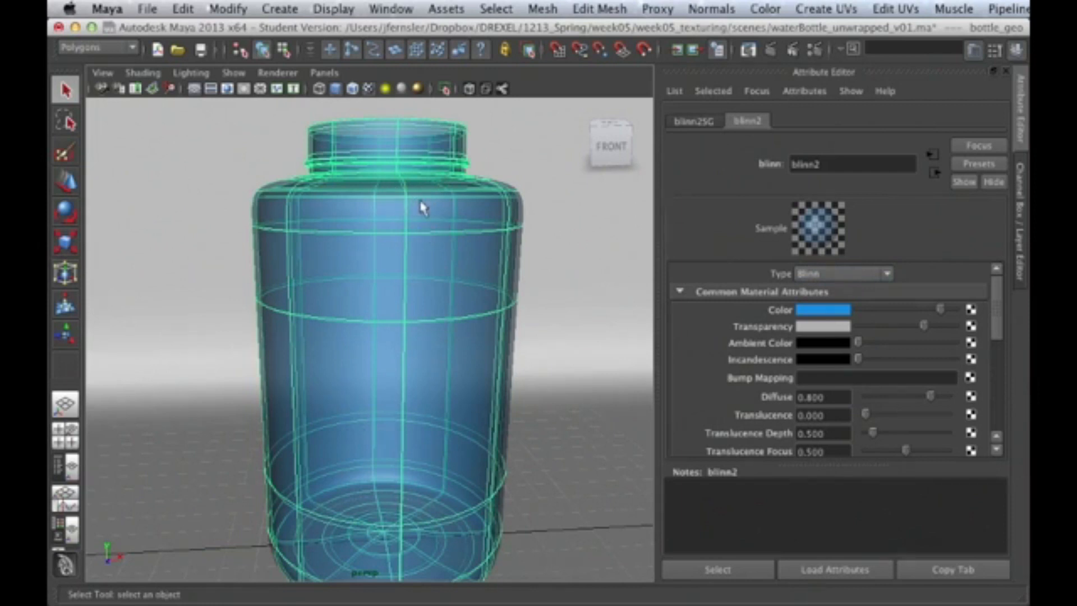
{"action": "left_click_drag", "start_coordinate": [473, 225], "coordinate": [463, 243], "text": "alt"}
{"action": "right_click_drag", "start_coordinate": [409, 242], "coordinate": [430, 245], "text": "alt"}
{"action": "middle_click_drag", "start_coordinate": [430, 245], "coordinate": [415, 263], "text": "alt"}
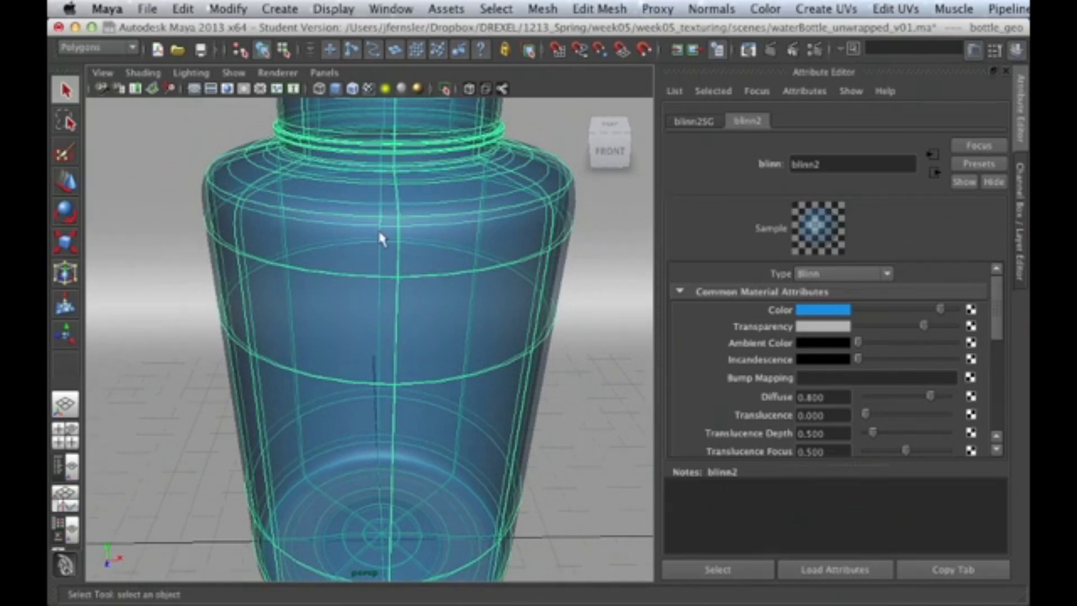
{"action": "left_click_drag", "start_coordinate": [440, 296], "coordinate": [483, 264], "text": "alt"}
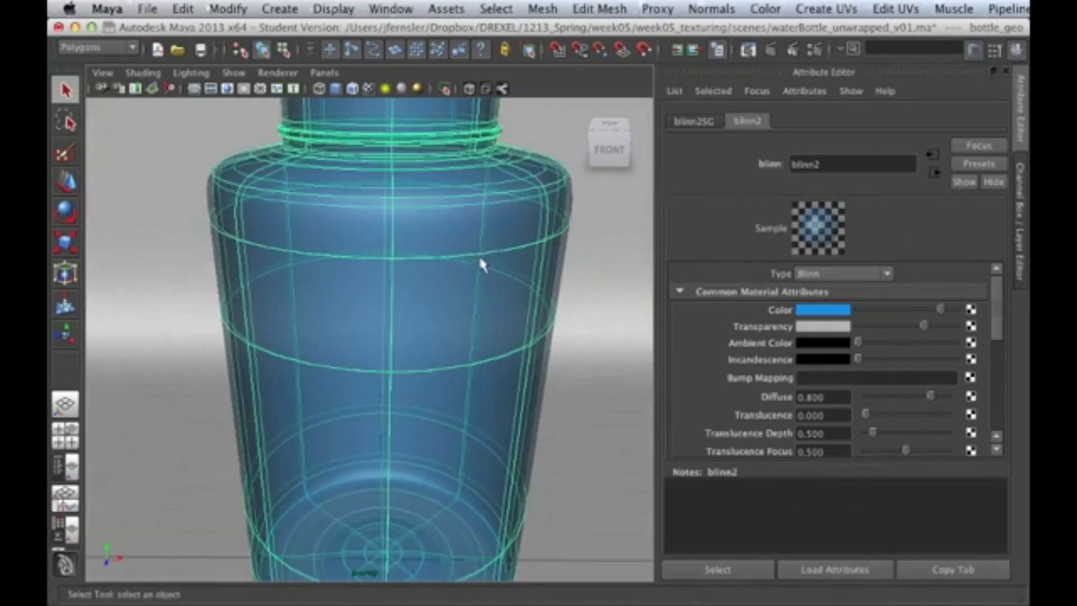
{"action": "right_click", "coordinate": [401, 234]}
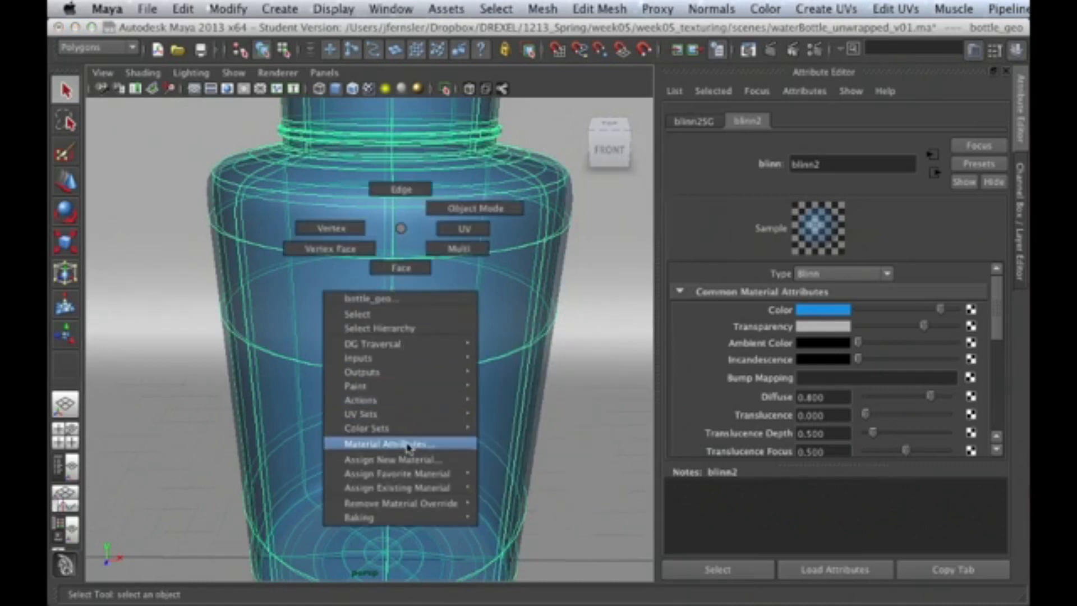
{"action": "right_click_drag", "start_coordinate": [394, 445], "coordinate": [529, 286]}
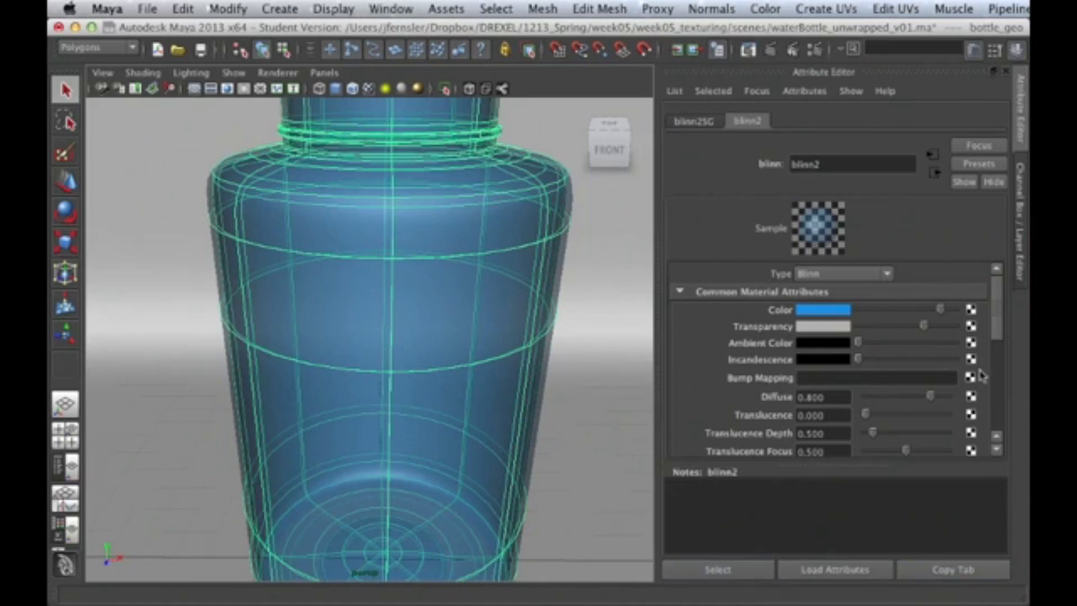
Enlarge the attribute list and select only the blinn2 node so the bottle displays without its selection wireframe, framing the neck and shoulder.
{"action": "left_click_drag", "start_coordinate": [845, 461], "coordinate": [838, 552]}
{"action": "left_click", "coordinate": [705, 570]}
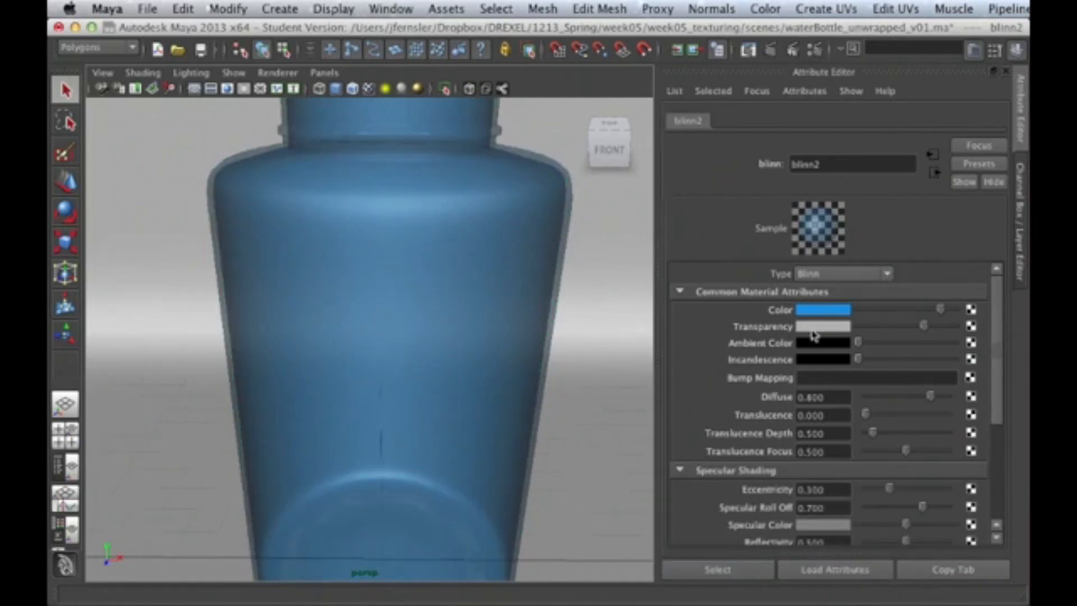
{"action": "left_click_drag", "start_coordinate": [545, 339], "coordinate": [521, 274], "text": "alt"}
{"action": "middle_click_drag", "start_coordinate": [521, 274], "coordinate": [519, 248], "text": "alt"}
{"action": "mouse_move", "coordinate": [519, 248]}
{"action": "left_mouse_down", "text": "alt"}
{"action": "mouse_move", "coordinate": [512, 270]}
{"action": "mouse_move", "coordinate": [505, 248]}
{"action": "left_mouse_up", "text": "alt"}
{"action": "middle_click_drag", "start_coordinate": [505, 248], "coordinate": [506, 321], "text": "alt"}
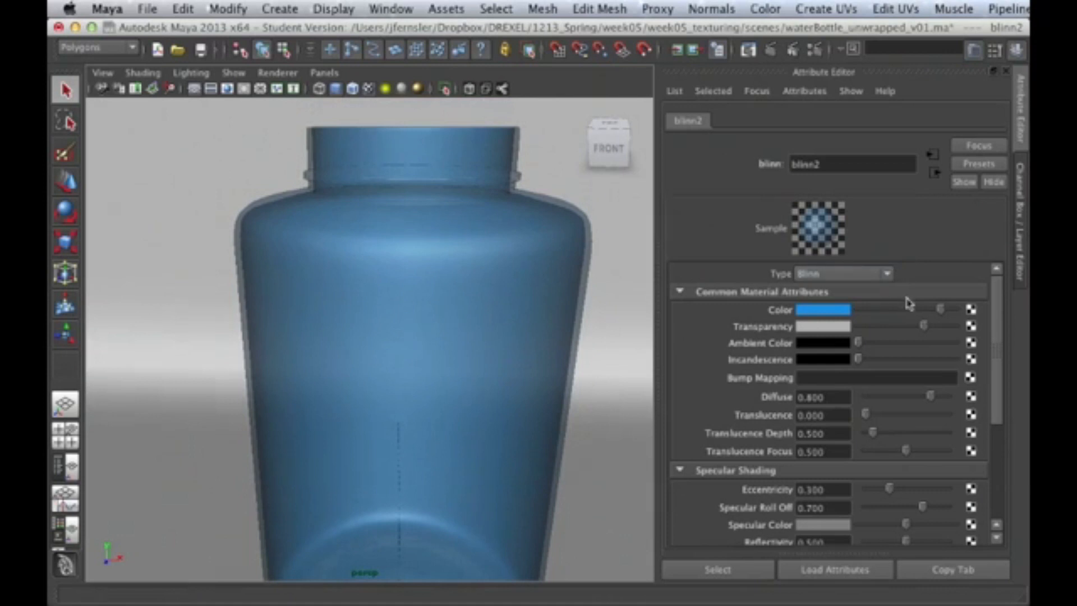
Show the material's specular shading attributes and study the highlights in the reference photo before moving the photo aside.
{"action": "left_click_drag", "start_coordinate": [995, 298], "coordinate": [996, 376]}
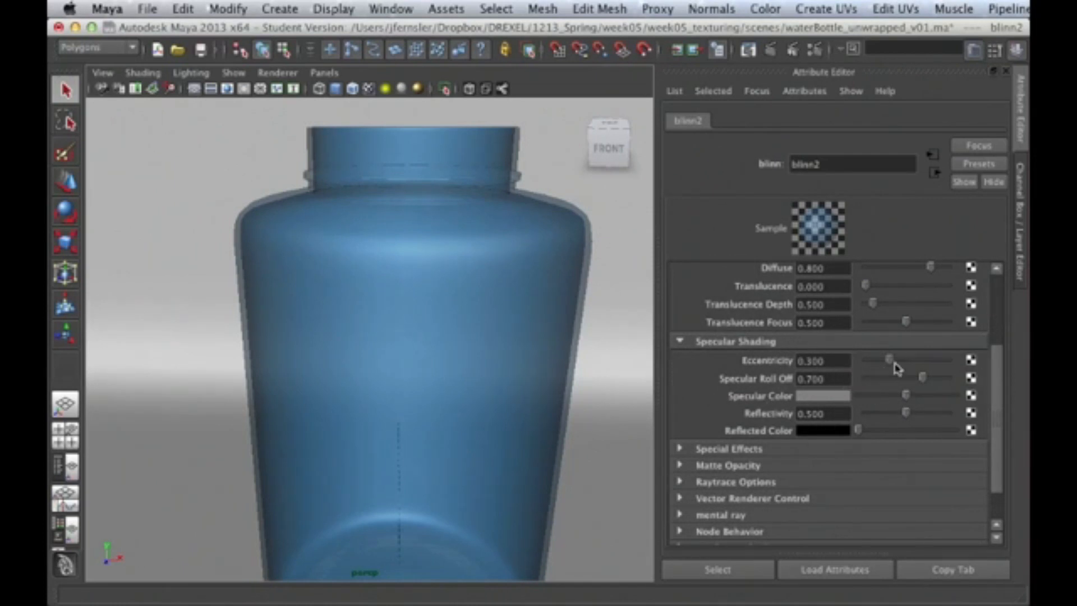
{"action": "left_click_drag", "start_coordinate": [1029, 174], "coordinate": [760, 152]}
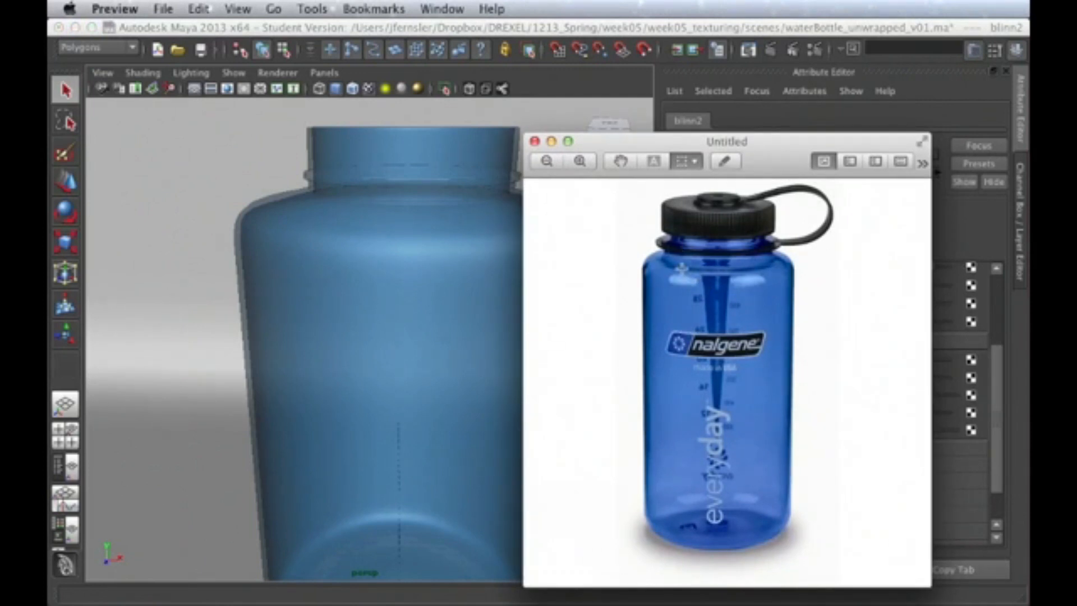
{"action": "left_click_drag", "start_coordinate": [625, 143], "coordinate": [1066, 159]}
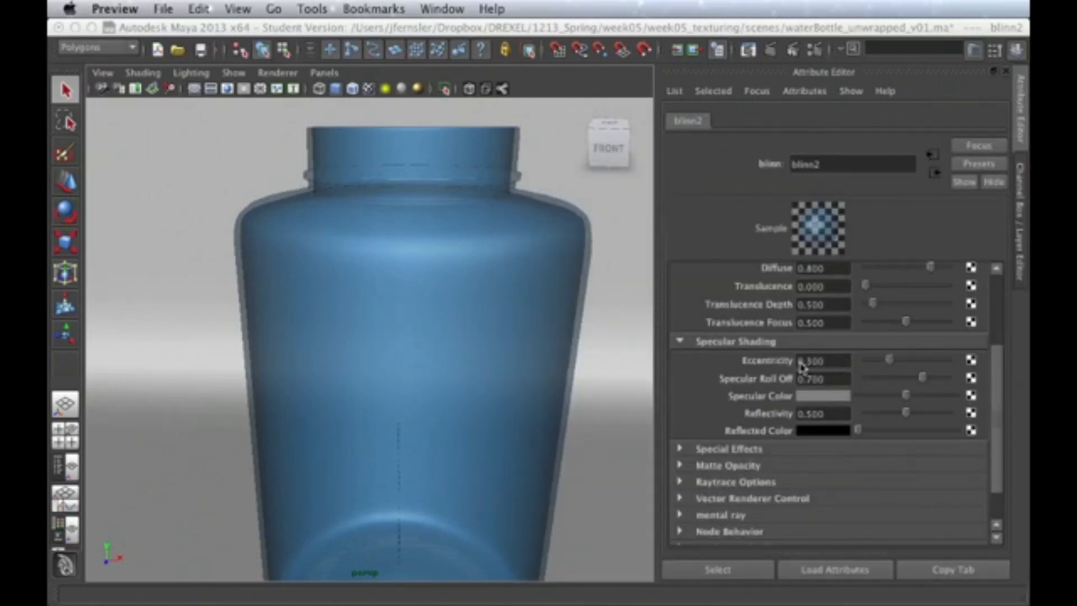
Test the material's eccentricity at 1.000, reduce it to 0.283, and set the reflectivity to 0.
{"action": "left_click_drag", "start_coordinate": [895, 361], "coordinate": [964, 366]}
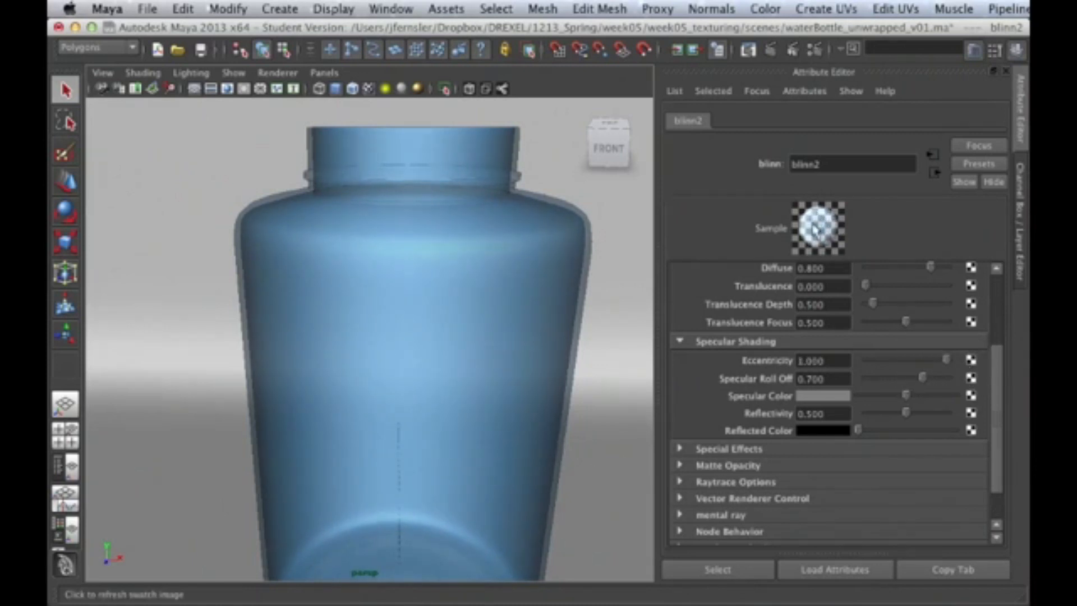
{"action": "left_click_drag", "start_coordinate": [946, 359], "coordinate": [886, 359]}
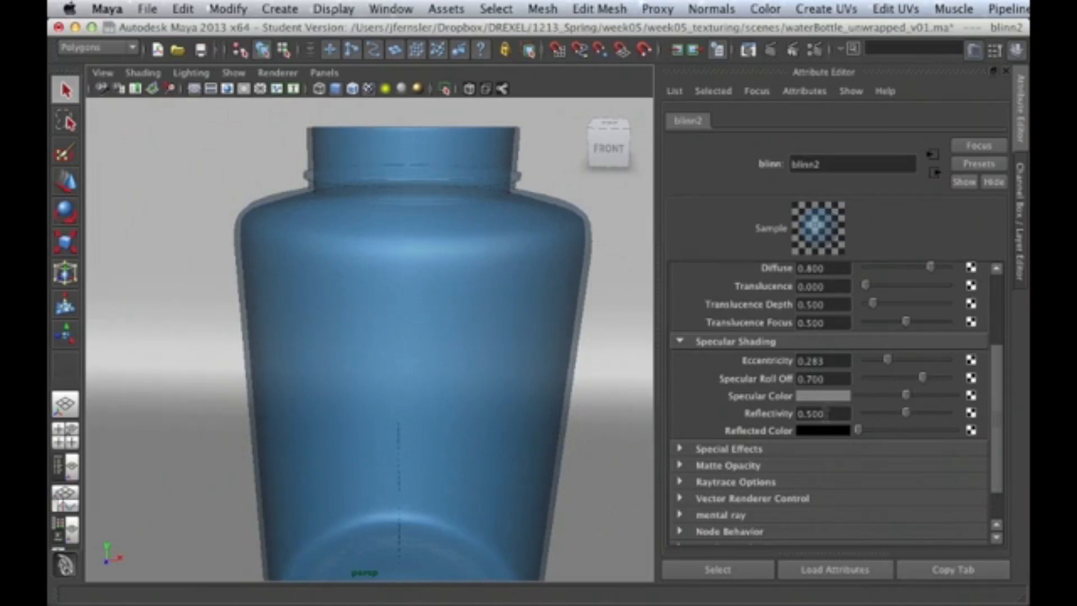
{"action": "left_click_drag", "start_coordinate": [903, 416], "coordinate": [739, 413]}
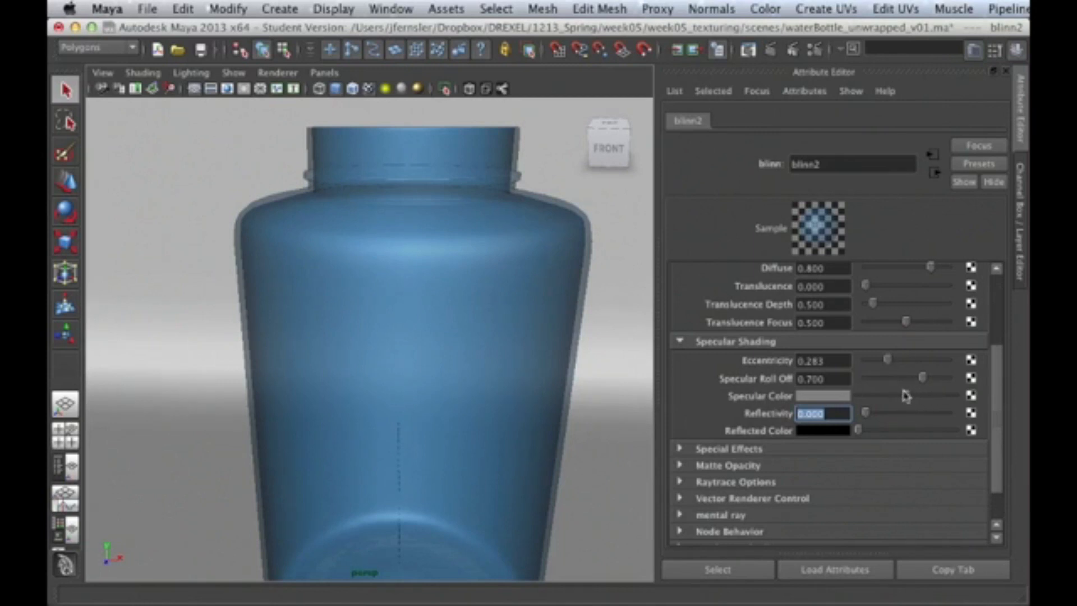
Set the specular color to near white, specular roll off to 0.747 and eccentricity to 0.192, checking the highlight against the reference photo.
{"action": "left_click_drag", "start_coordinate": [907, 396], "coordinate": [928, 396]}
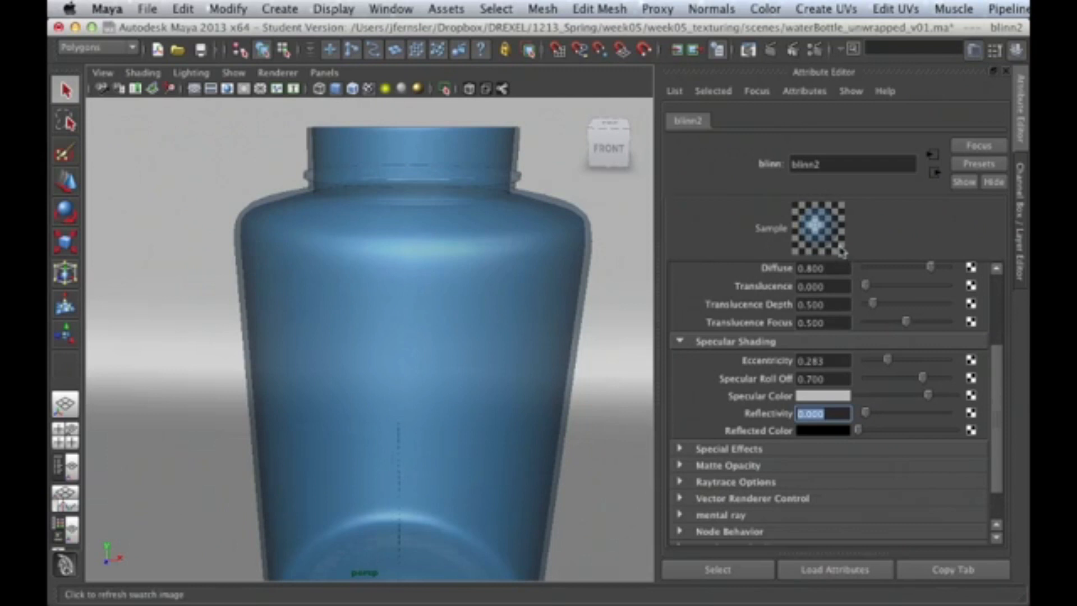
{"action": "left_click_drag", "start_coordinate": [888, 359], "coordinate": [945, 396]}
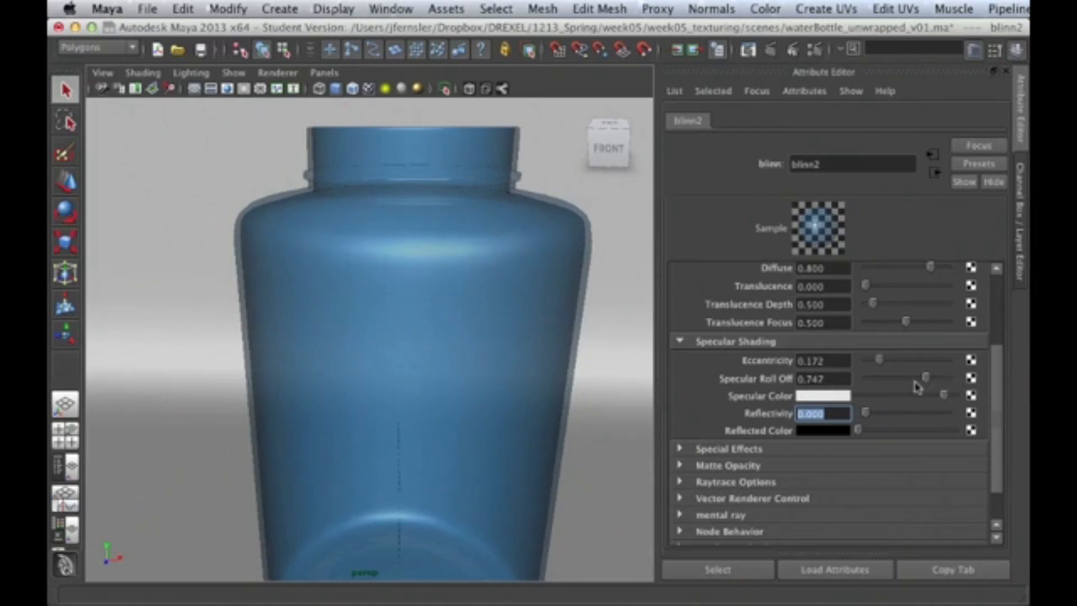
{"action": "left_click_drag", "start_coordinate": [879, 361], "coordinate": [880, 360]}
{"action": "key", "text": "super+Tab"}
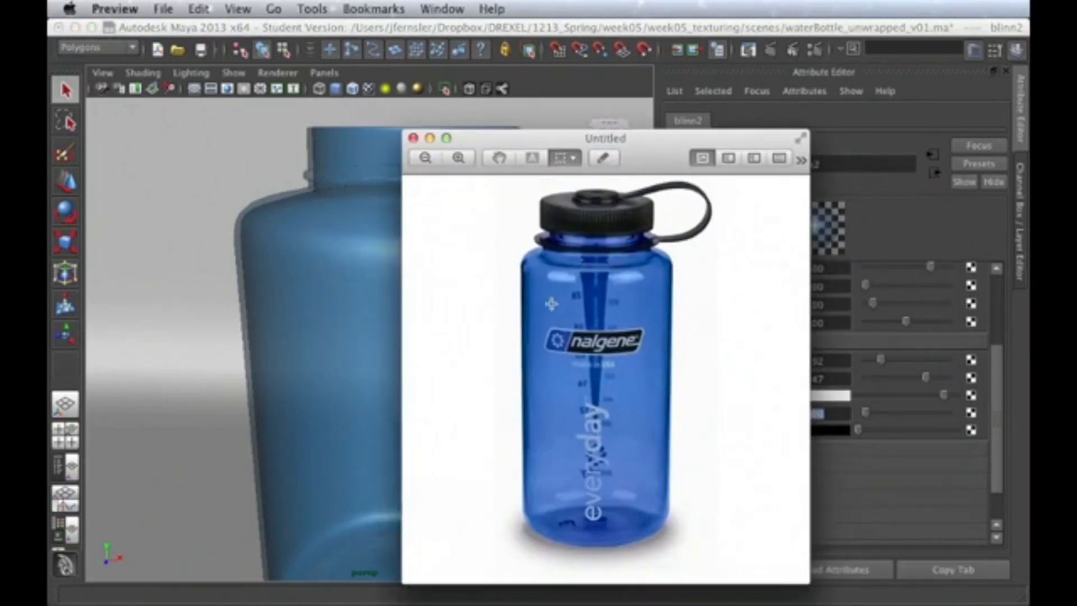
{"action": "key", "text": "super+w"}
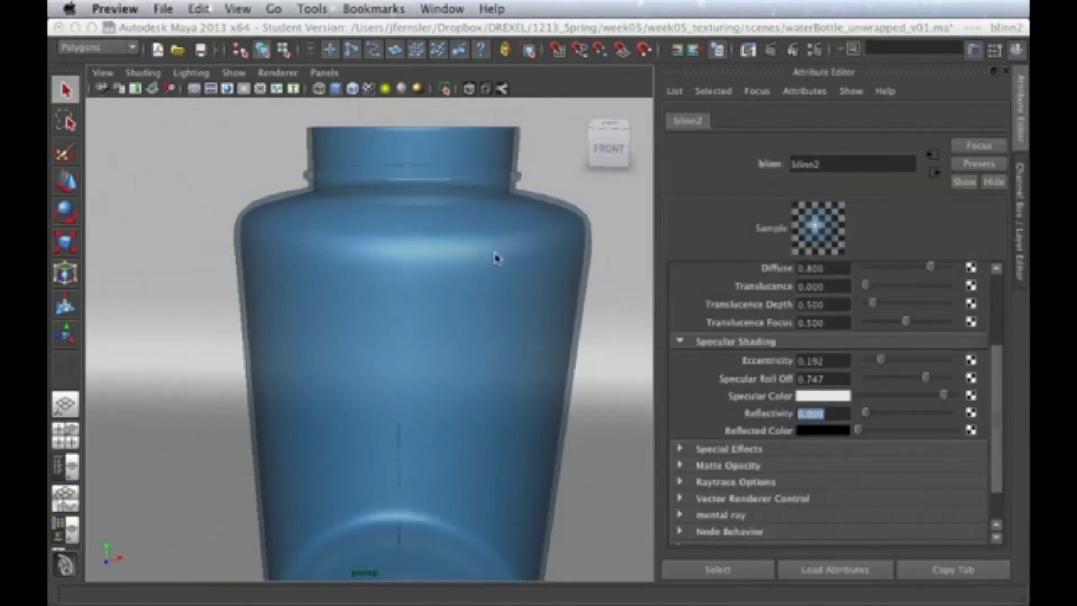
Frame the bottle's neck and shoulder in perspective and render the current frame with mental ray.
{"action": "left_click_drag", "start_coordinate": [411, 274], "coordinate": [452, 269], "text": "alt"}
{"action": "right_click_drag", "start_coordinate": [452, 269], "coordinate": [379, 284], "text": "alt"}
{"action": "mouse_move", "coordinate": [379, 285]}
{"action": "left_mouse_down", "text": "alt"}
{"action": "mouse_move", "coordinate": [435, 284]}
{"action": "mouse_move", "coordinate": [386, 284]}
{"action": "left_mouse_up", "text": "alt"}
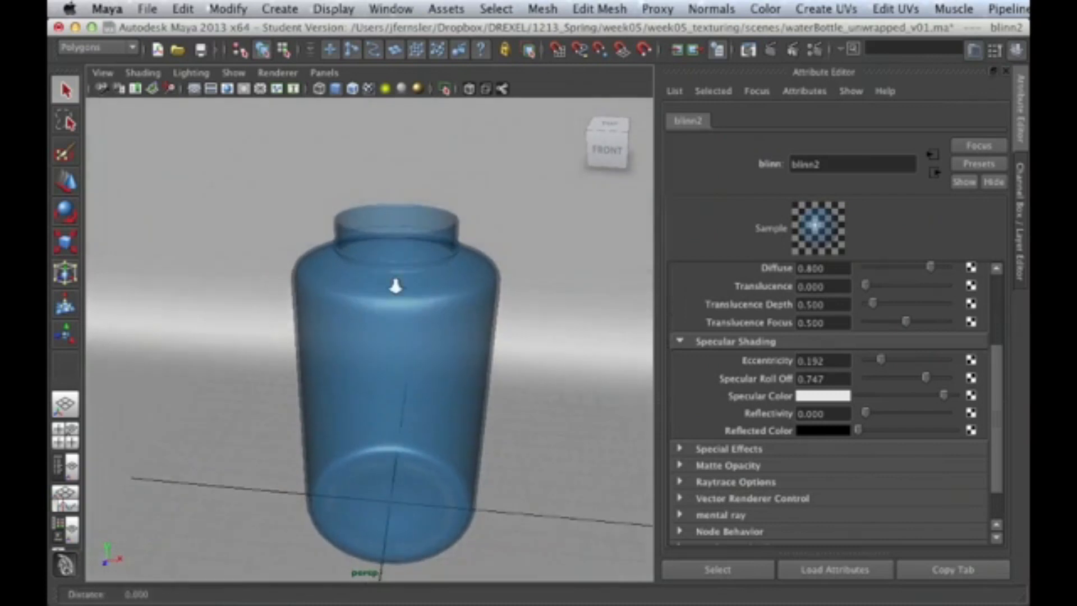
{"action": "right_click_drag", "start_coordinate": [397, 288], "coordinate": [465, 280], "text": "alt"}
{"action": "left_click_drag", "start_coordinate": [464, 280], "coordinate": [464, 282], "text": "alt"}
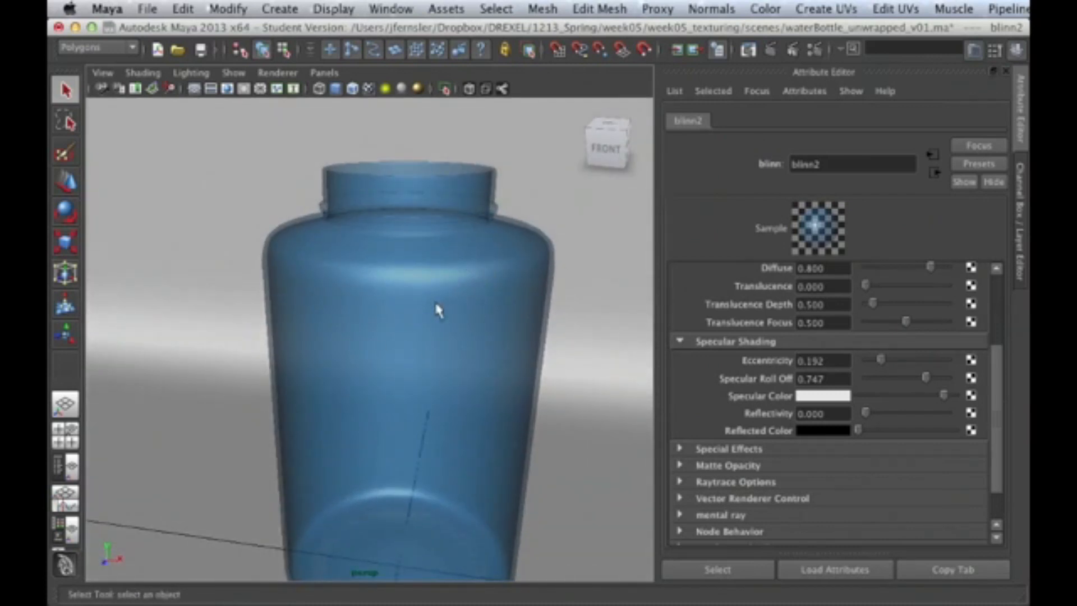
{"action": "left_click", "coordinate": [770, 49]}
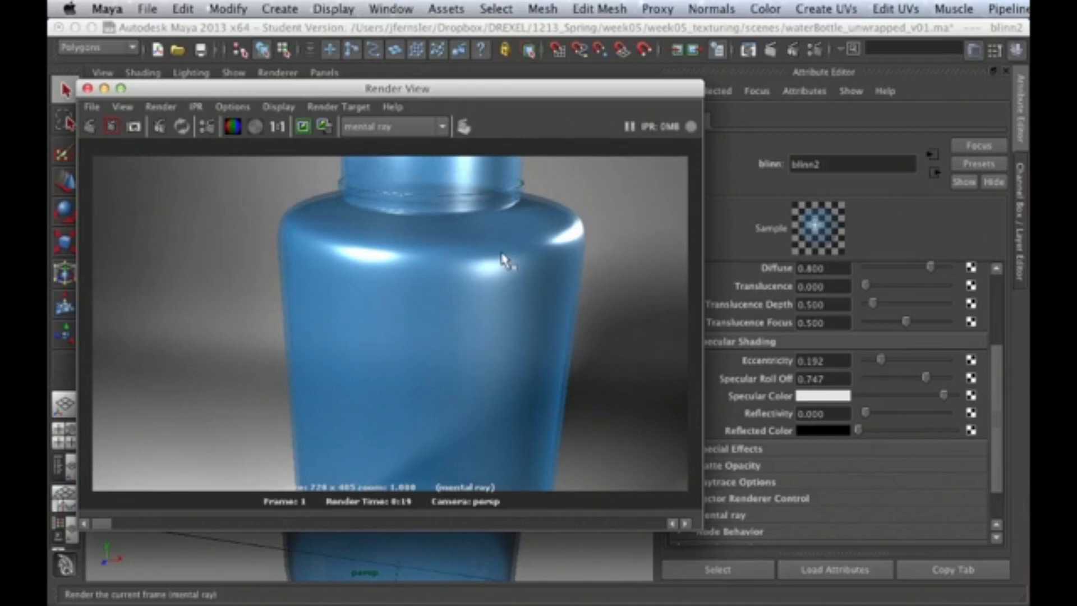
Set the material's eccentricity to 0.100 and specular roll off to 0.750, and re-render the region around one shoulder highlight.
{"action": "left_click_drag", "start_coordinate": [882, 363], "coordinate": [875, 362]}
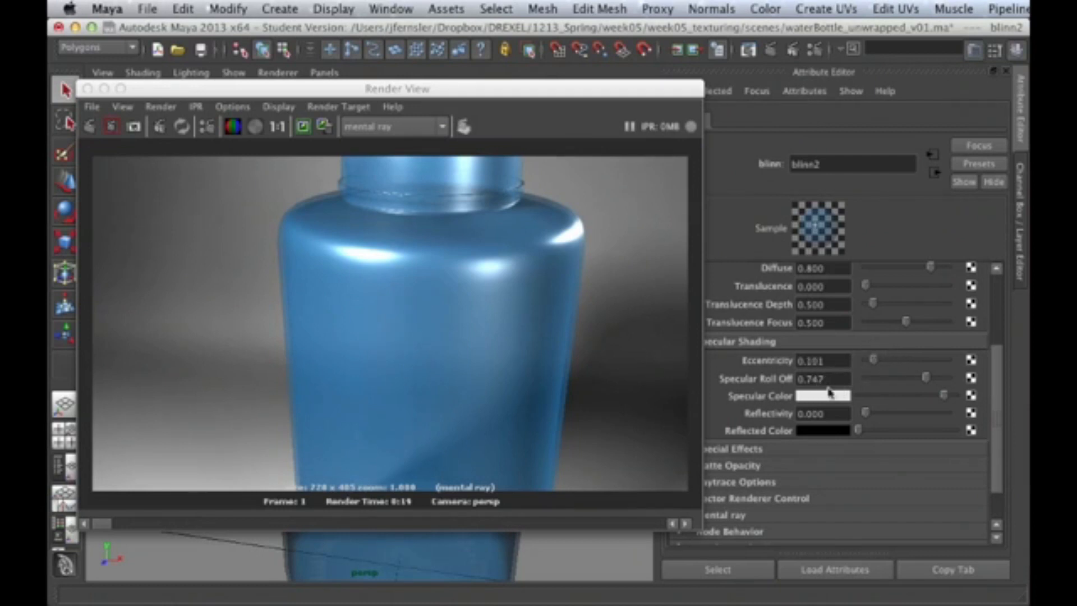
{"action": "mouse_move", "coordinate": [926, 377]}
{"action": "left_mouse_down"}
{"action": "mouse_move", "coordinate": [940, 383]}
{"action": "mouse_move", "coordinate": [920, 382]}
{"action": "left_mouse_up"}
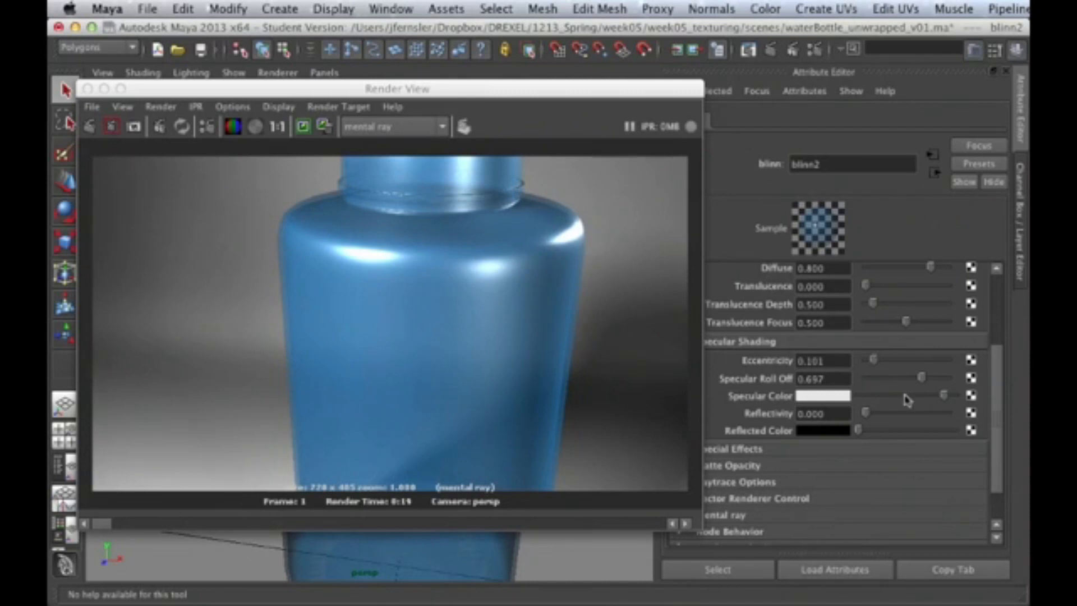
{"action": "left_click_drag", "start_coordinate": [922, 378], "coordinate": [941, 378]}
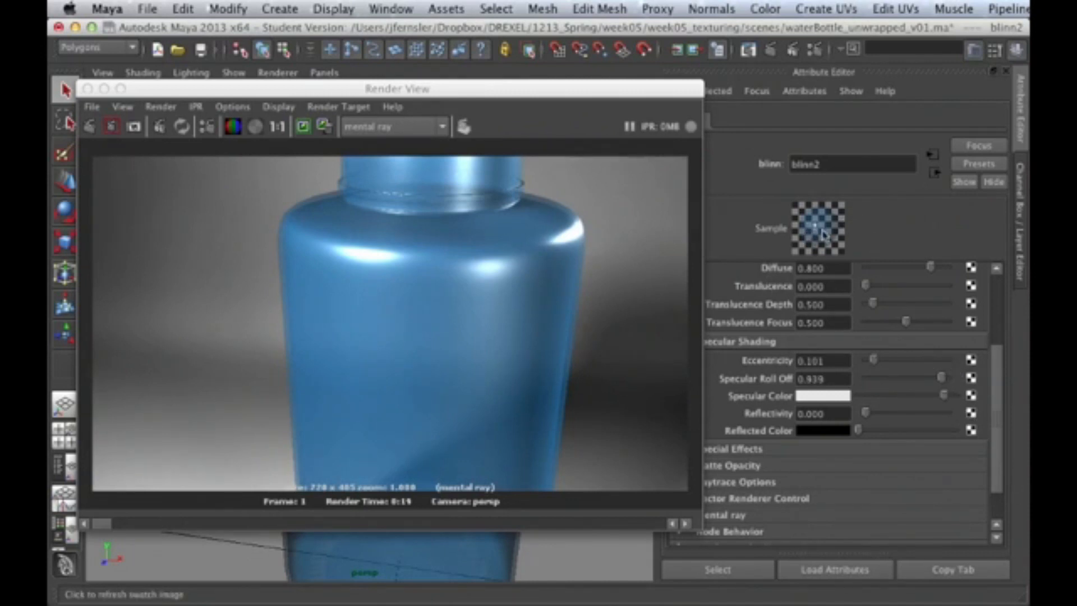
{"action": "mouse_move", "coordinate": [942, 378]}
{"action": "left_mouse_down"}
{"action": "mouse_move", "coordinate": [886, 378]}
{"action": "mouse_move", "coordinate": [926, 382]}
{"action": "left_mouse_up"}
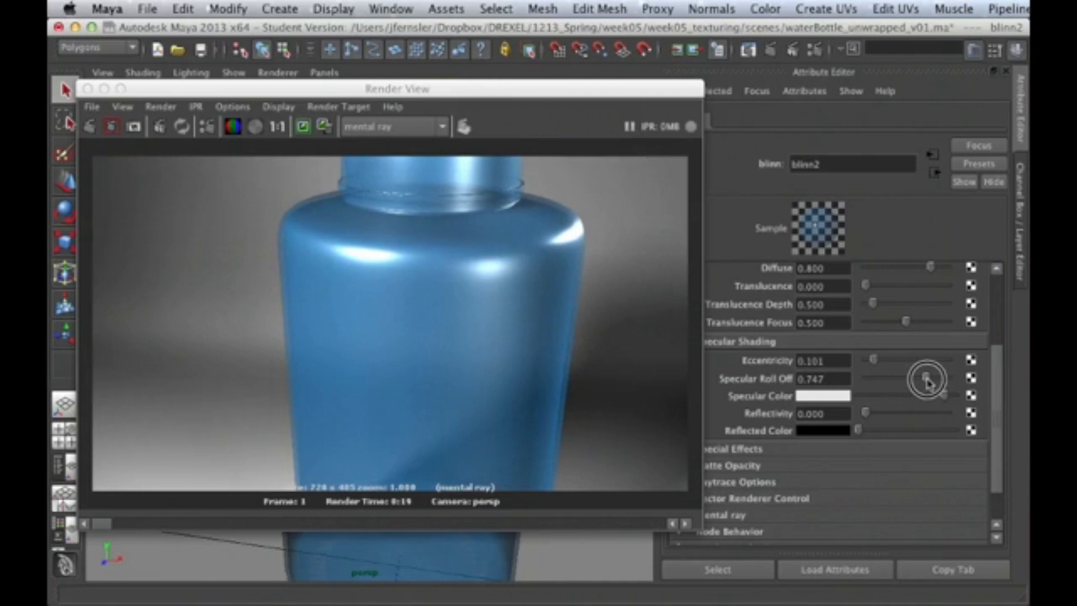
{"action": "left_click", "coordinate": [828, 381]}
{"action": "double_click", "coordinate": [829, 382]}
{"action": "type", "text": "750"}
{"action": "left_click_drag", "start_coordinate": [827, 364], "coordinate": [818, 363]}
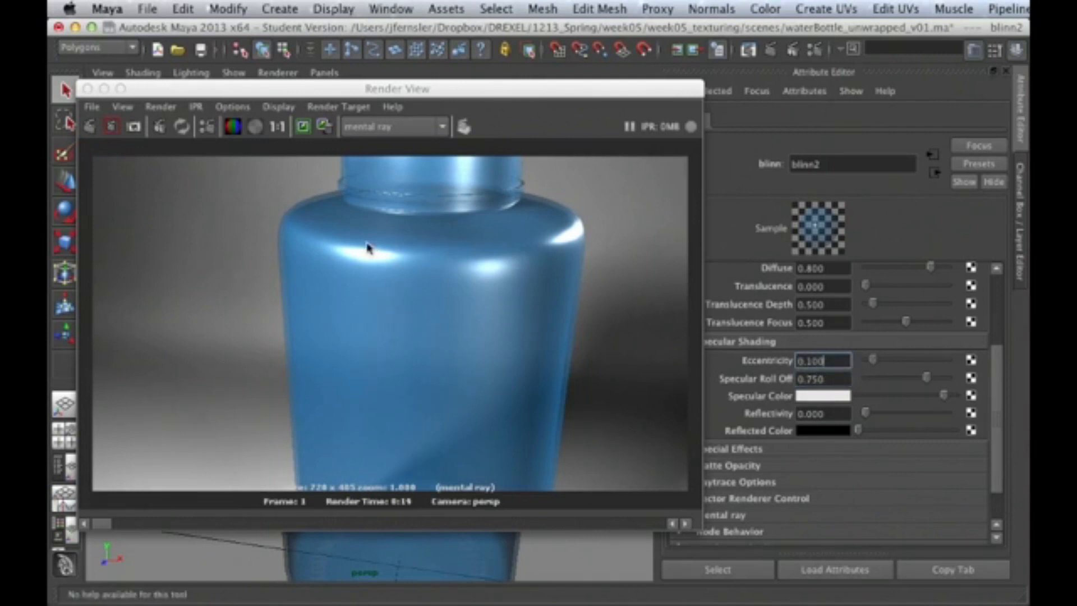
{"action": "left_click_drag", "start_coordinate": [272, 202], "coordinate": [440, 316]}
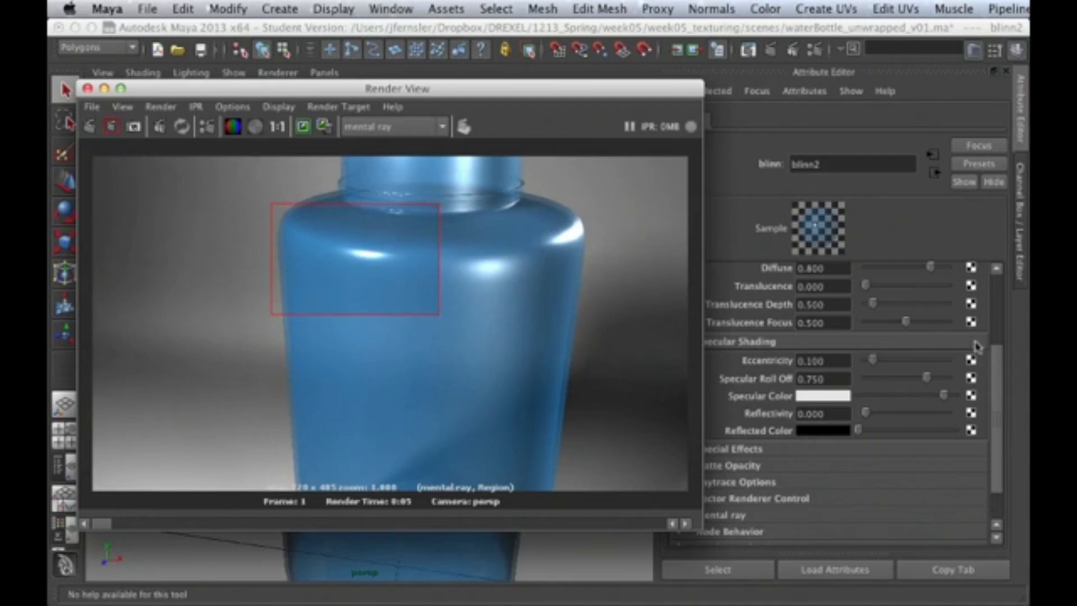
Try a near-white transparency on the material and re-render the same shoulder highlight region.
{"action": "left_click", "coordinate": [998, 304]}
{"action": "left_click_drag", "start_coordinate": [924, 326], "coordinate": [938, 327]}
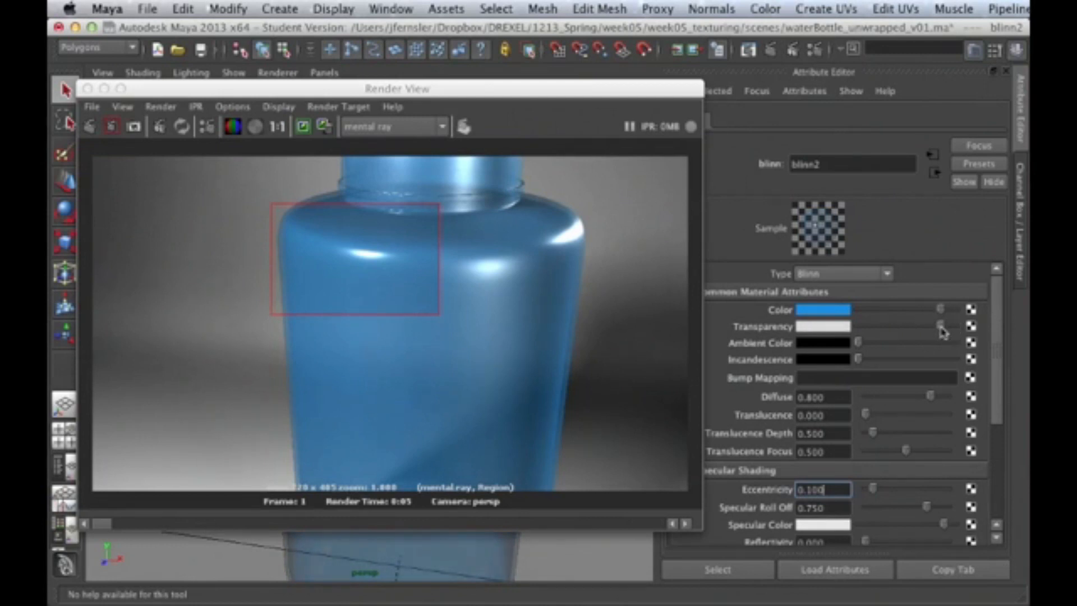
{"action": "left_click_drag", "start_coordinate": [454, 202], "coordinate": [214, 325]}
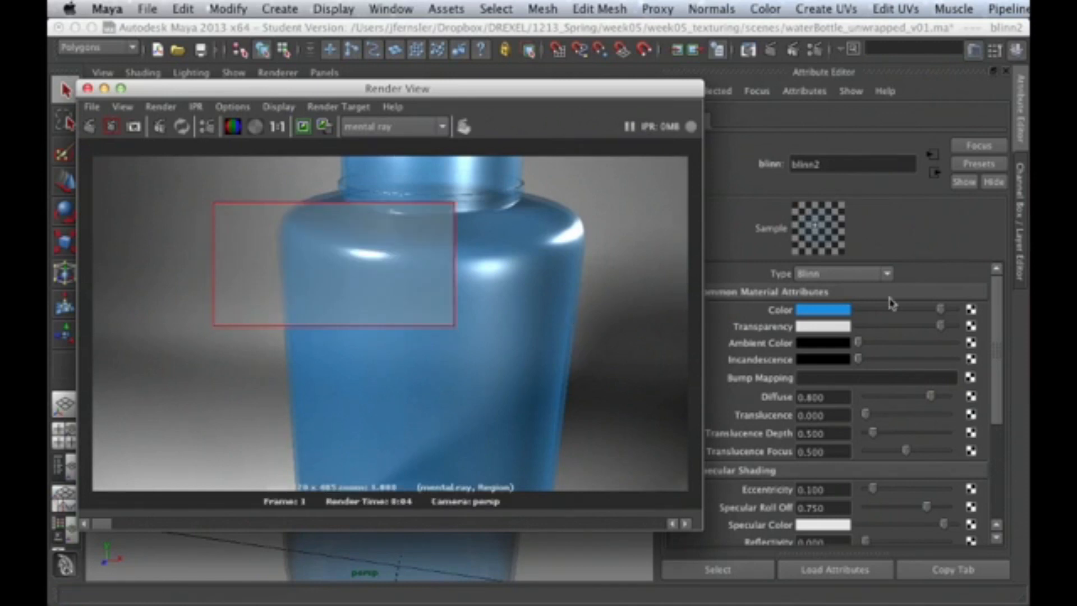
Reduce the transparency to a mid-light gray and re-render a region across both shoulder highlights.
{"action": "left_click_drag", "start_coordinate": [941, 326], "coordinate": [927, 328]}
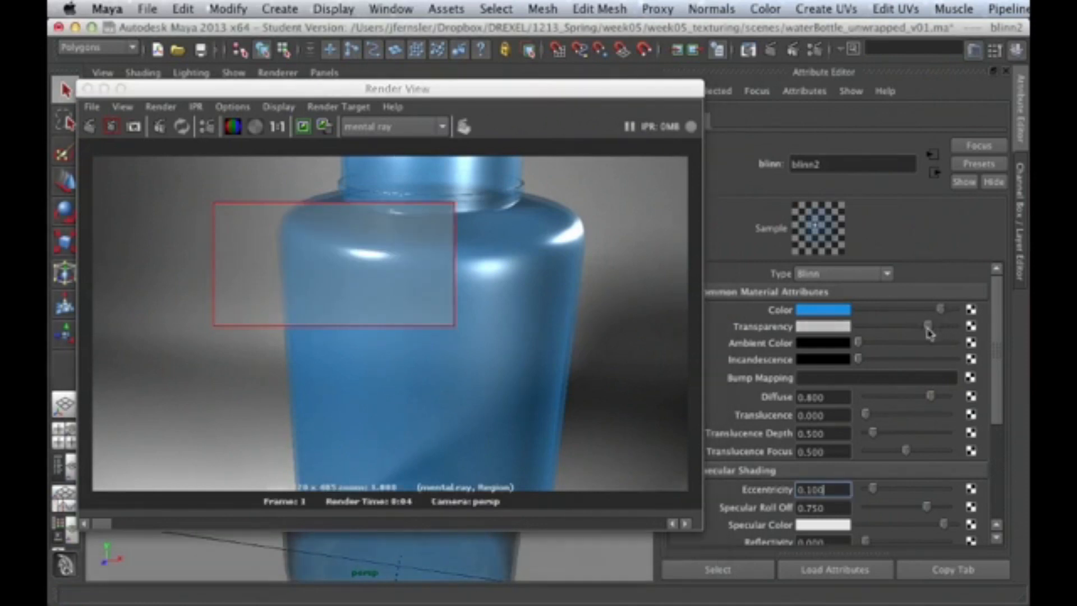
{"action": "scroll", "coordinate": [839, 390], "scroll_direction": "down", "scroll_amount": 3}
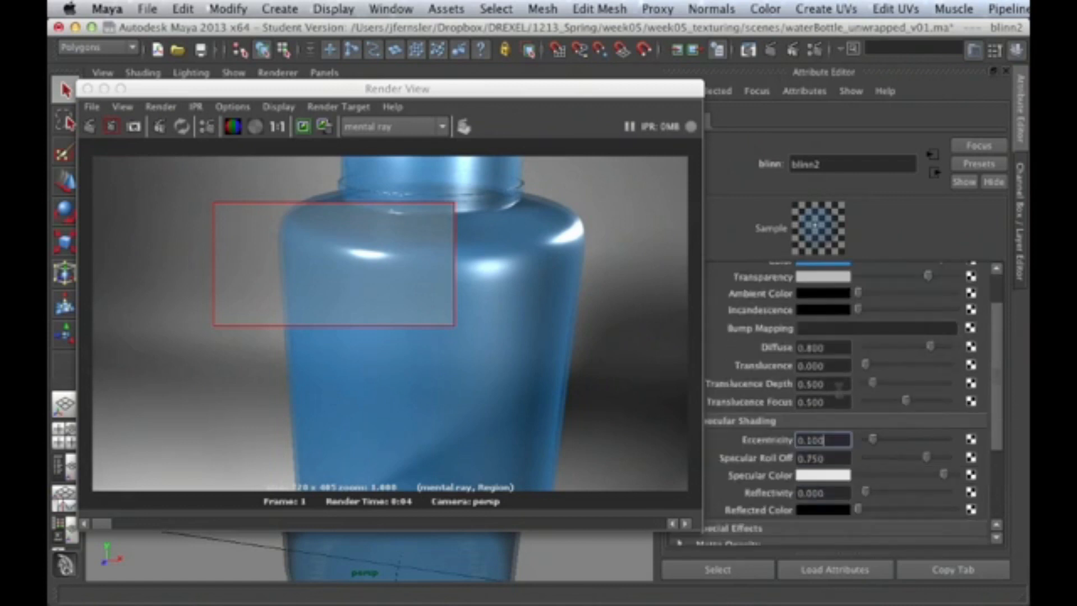
{"action": "scroll", "coordinate": [839, 388], "scroll_direction": "down", "scroll_amount": 5}
{"action": "left_click_drag", "start_coordinate": [250, 191], "coordinate": [617, 337]}
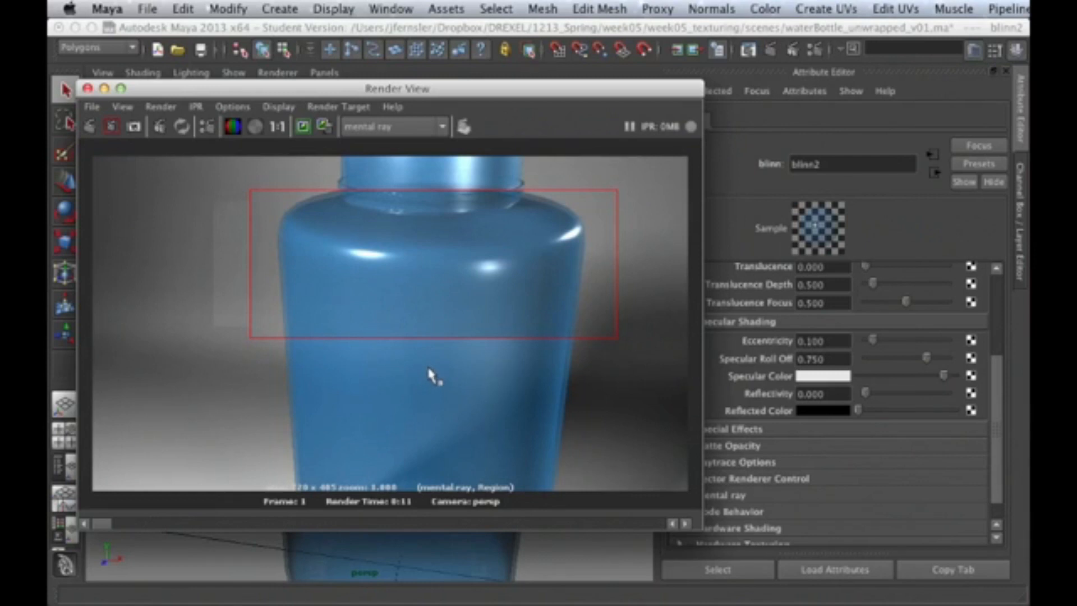
Close the render and examine the whole transparent bottle from the front.
{"action": "left_click", "coordinate": [87, 88]}
{"action": "left_click_drag", "start_coordinate": [492, 273], "coordinate": [416, 260], "text": "alt"}
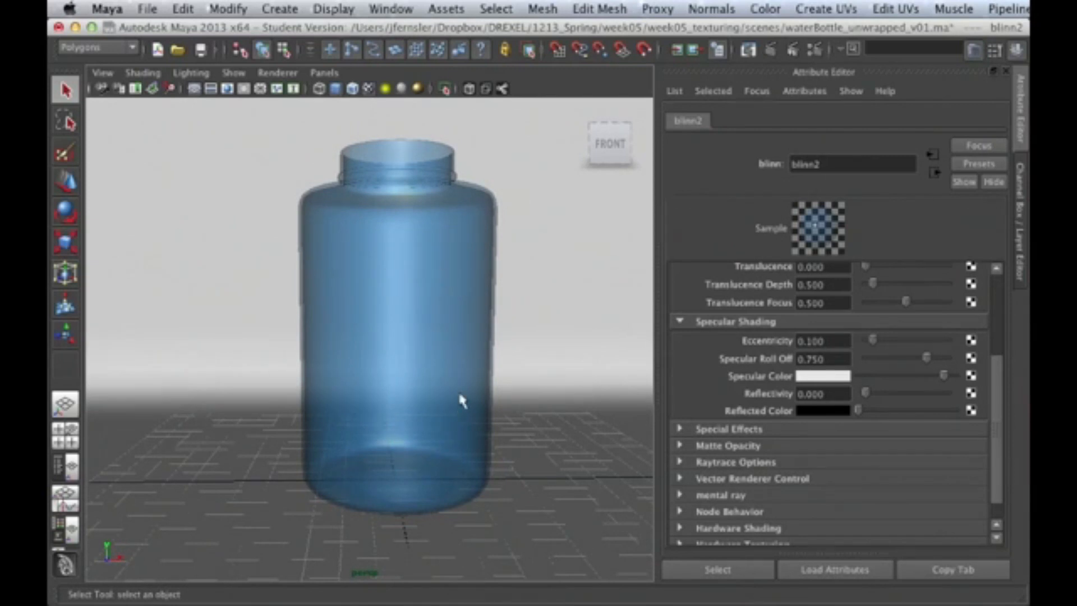
{"action": "mouse_move", "coordinate": [416, 342]}
{"action": "left_mouse_down", "text": "alt"}
{"action": "mouse_move", "coordinate": [432, 344]}
{"action": "mouse_move", "coordinate": [409, 360]}
{"action": "left_mouse_up", "text": "alt"}
{"action": "left_click_drag", "start_coordinate": [543, 250], "coordinate": [424, 387], "text": "alt"}
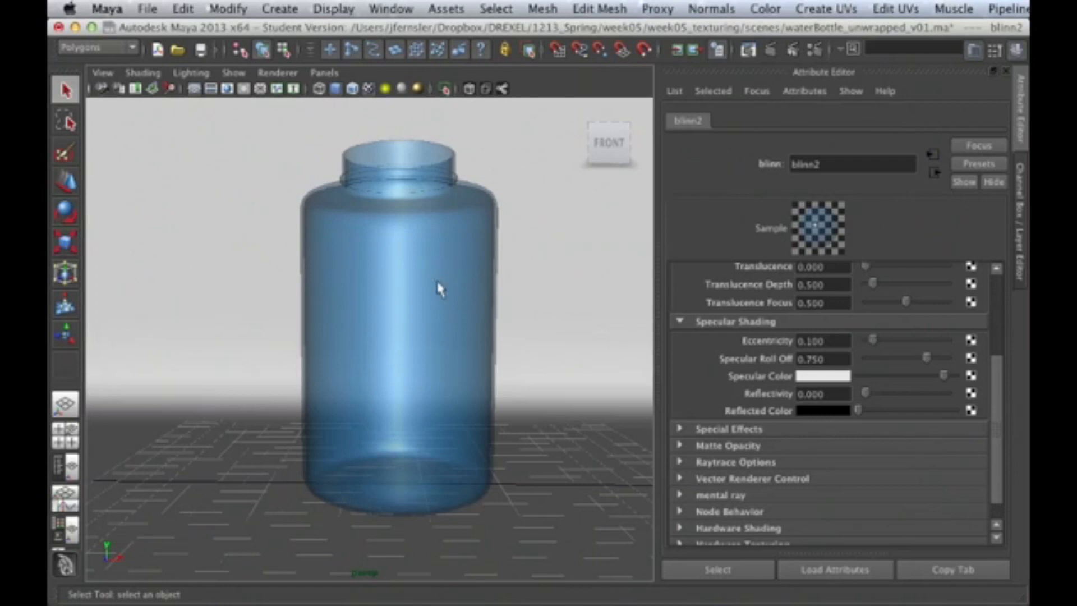
Select the bottle, view its UV layout at full size and return to the four-pane layout.
{"action": "left_click", "coordinate": [449, 329]}
{"action": "key", "text": "space"}
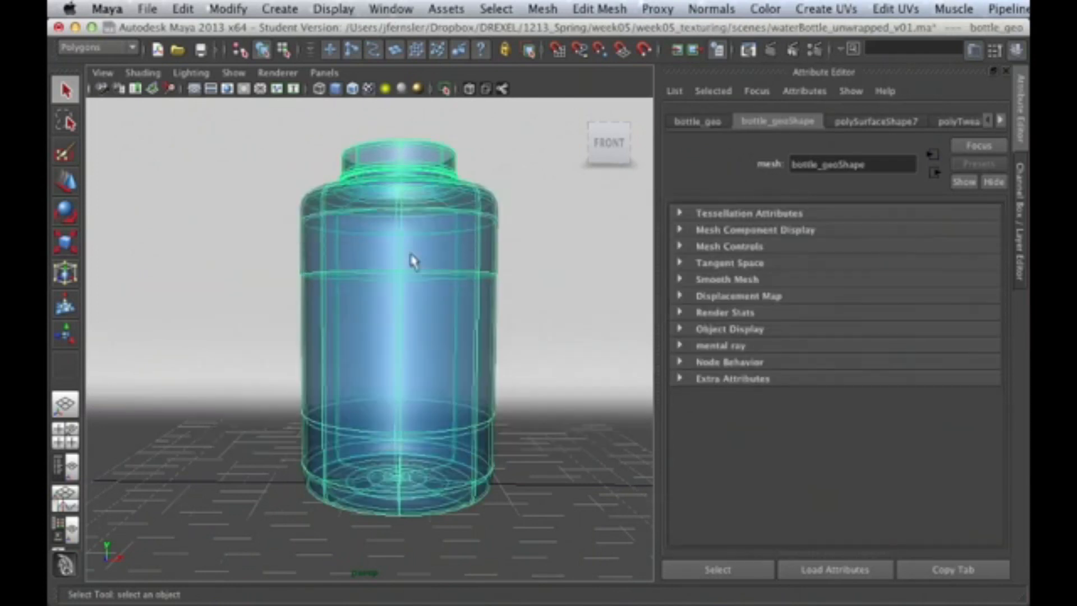
{"action": "key", "text": "space"}
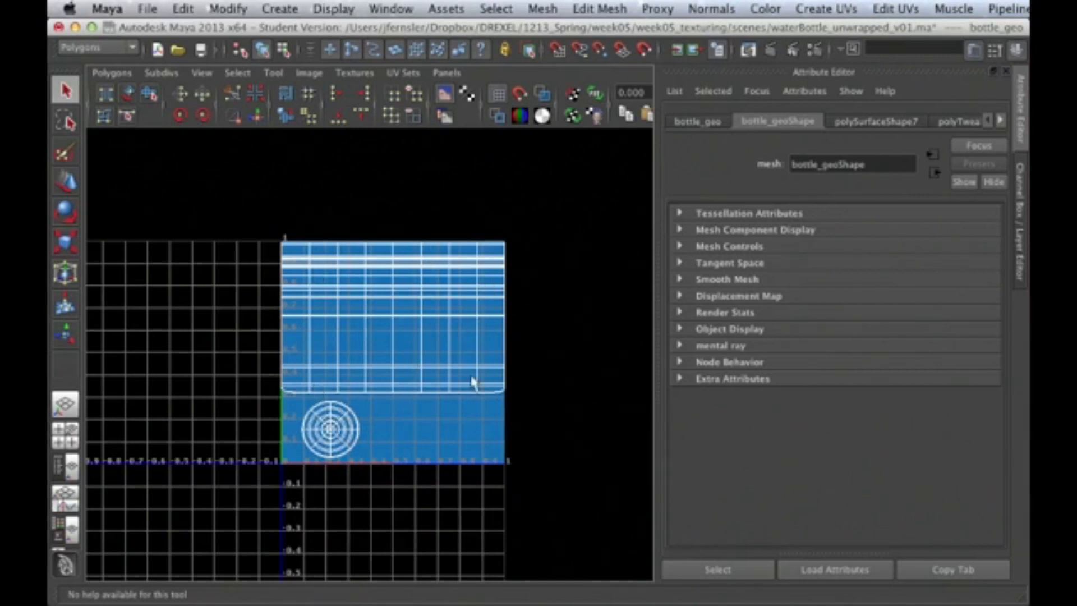
{"action": "key", "text": "space"}
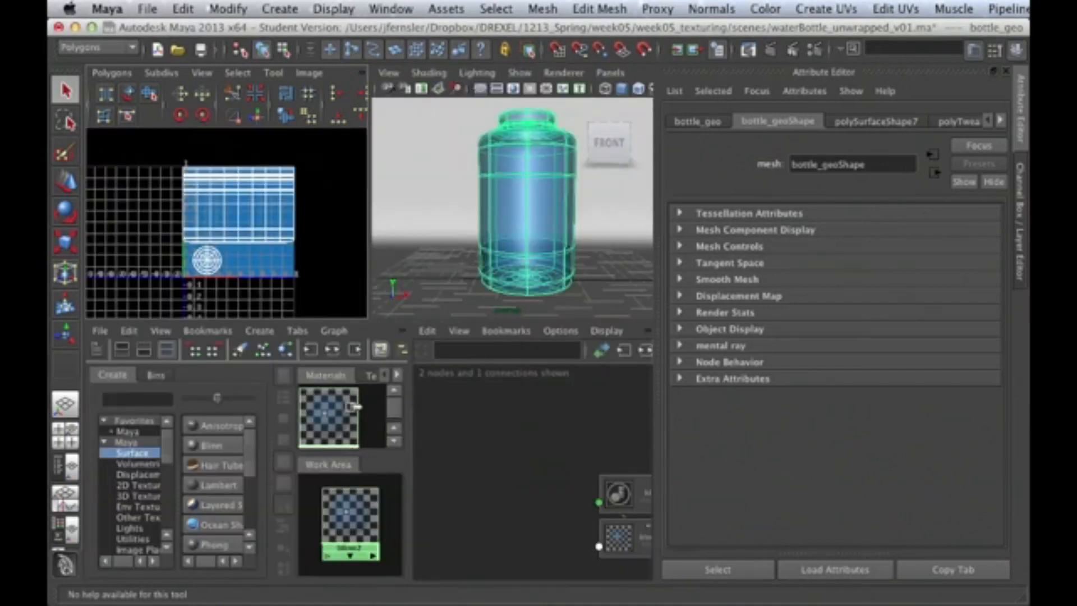
Deselect the bottle and assign the colored numbered-grid material to it.
{"action": "left_click", "coordinate": [365, 428]}
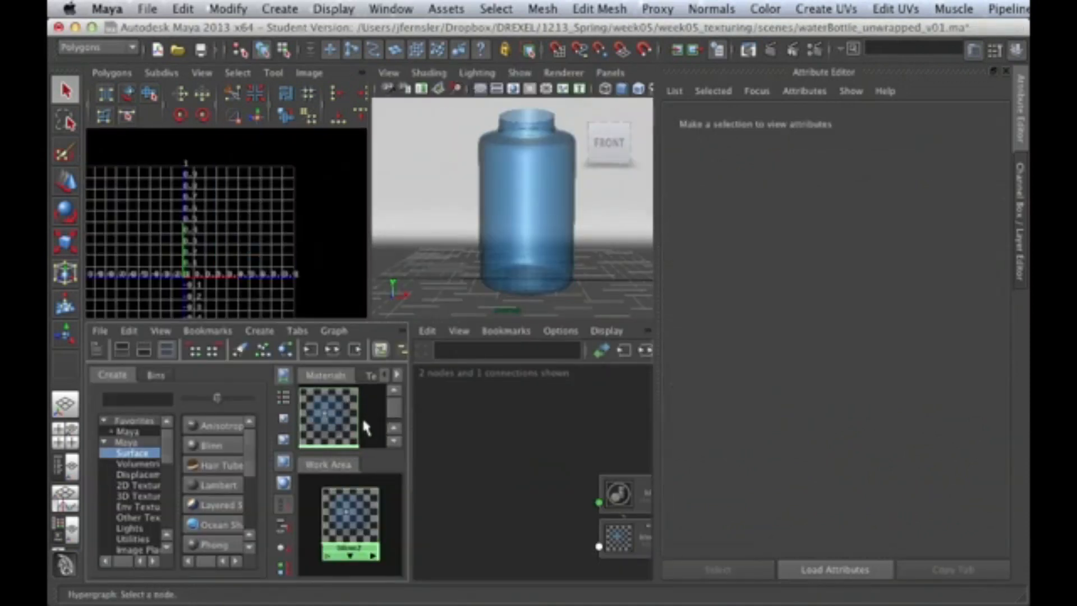
{"action": "scroll", "coordinate": [393, 413], "scroll_direction": "down", "scroll_amount": 5}
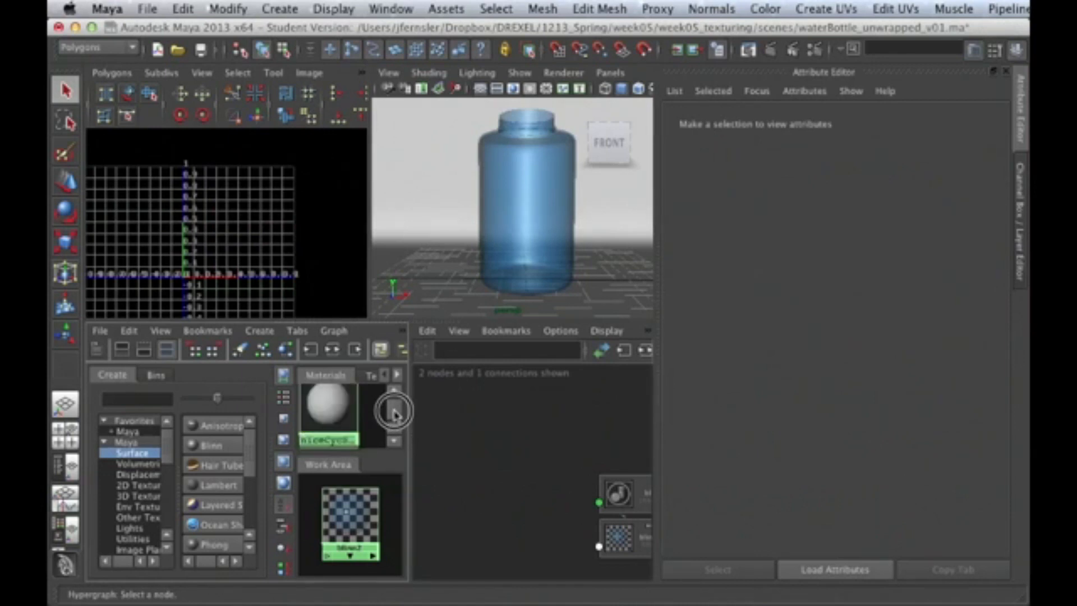
{"action": "scroll", "coordinate": [352, 426], "scroll_direction": "down", "scroll_amount": 2}
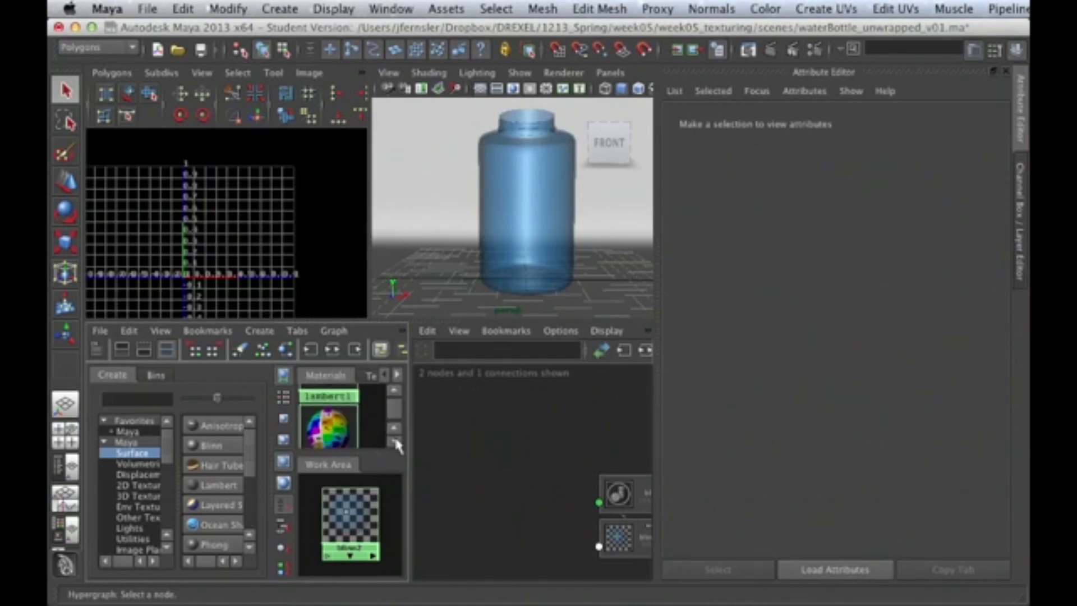
{"action": "middle_click_drag", "start_coordinate": [352, 426], "coordinate": [519, 197]}
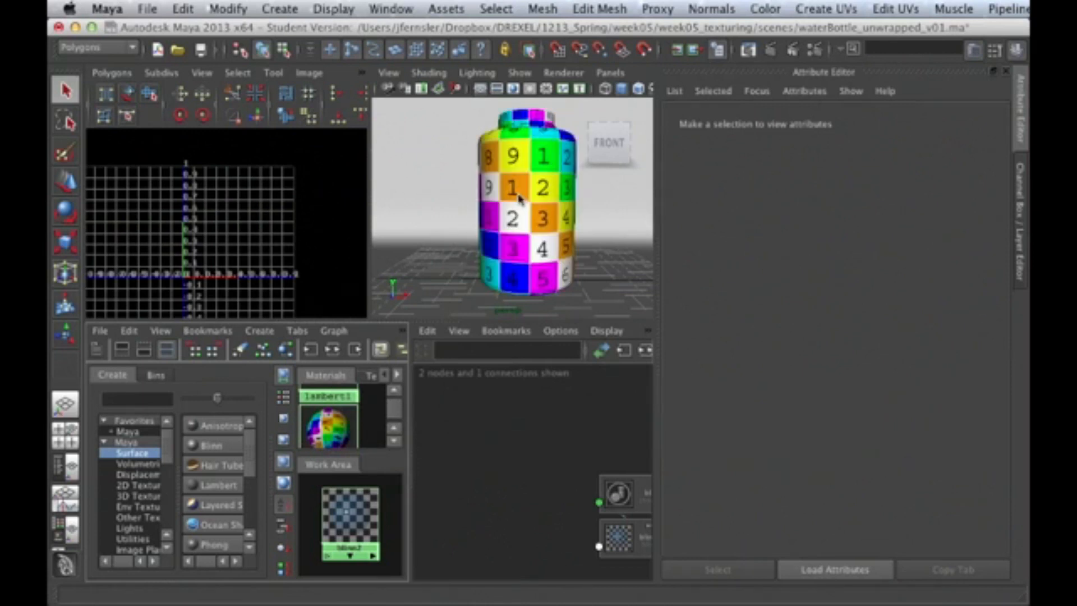
Examine the numbered grid around the neck and shoulder, and select the bottle to show its UVs over the texture.
{"action": "left_click_drag", "start_coordinate": [526, 169], "coordinate": [517, 228], "text": "alt"}
{"action": "right_click_drag", "start_coordinate": [517, 228], "coordinate": [552, 227], "text": "alt"}
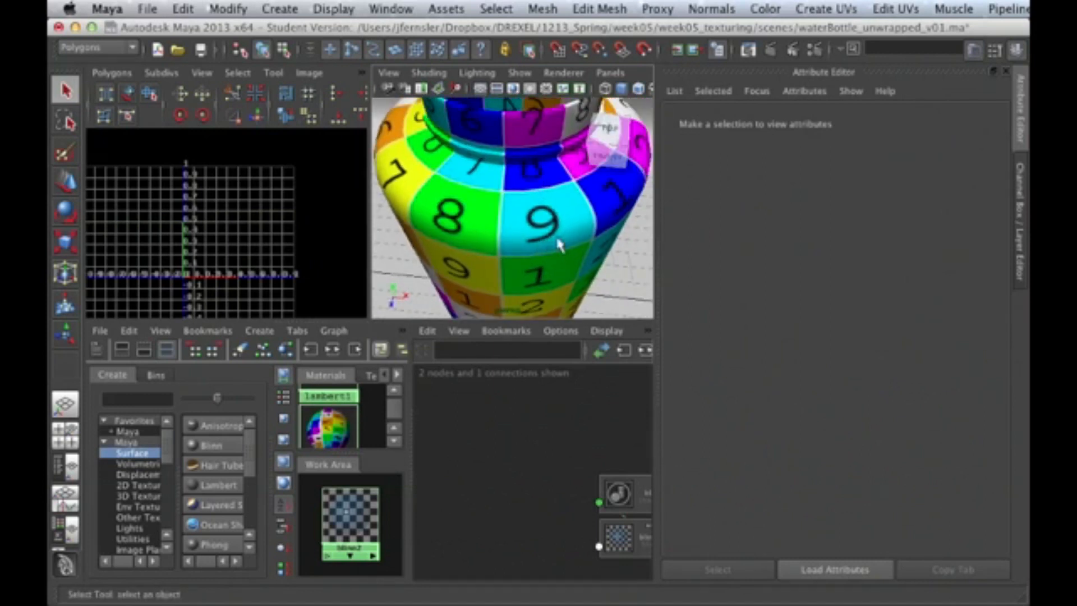
{"action": "left_click_drag", "start_coordinate": [561, 229], "coordinate": [541, 184], "text": "alt"}
{"action": "middle_click_drag", "start_coordinate": [541, 185], "coordinate": [541, 229], "text": "alt"}
{"action": "left_click_drag", "start_coordinate": [541, 232], "coordinate": [540, 218], "text": "alt"}
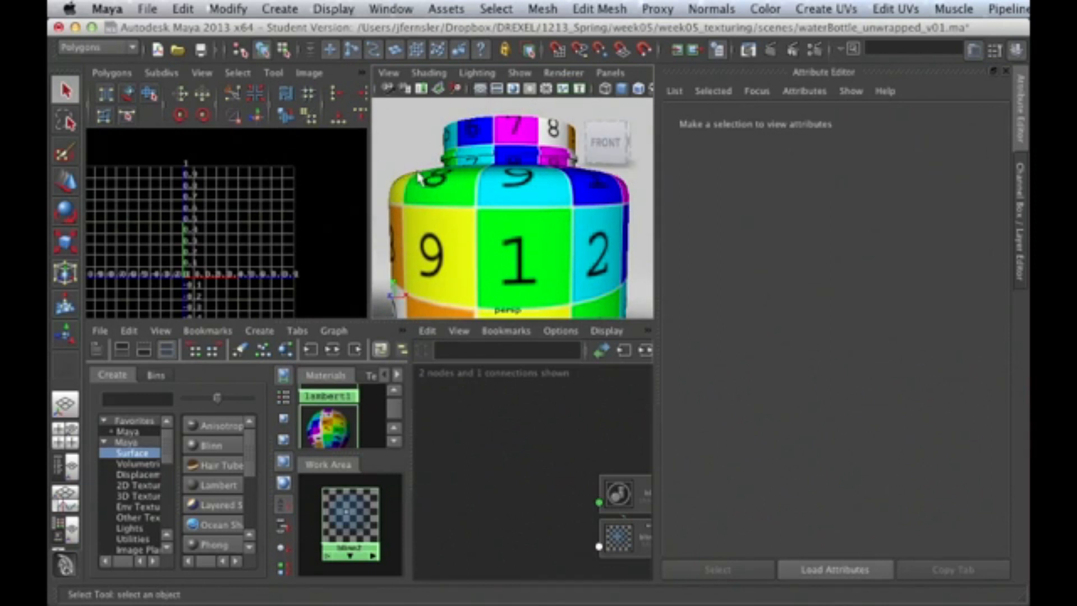
{"action": "left_click_drag", "start_coordinate": [512, 180], "coordinate": [515, 202], "text": "alt"}
{"action": "middle_click_drag", "start_coordinate": [516, 243], "coordinate": [509, 194], "text": "alt"}
{"action": "left_click_drag", "start_coordinate": [509, 206], "coordinate": [508, 210], "text": "alt"}
{"action": "left_click", "coordinate": [508, 206]}
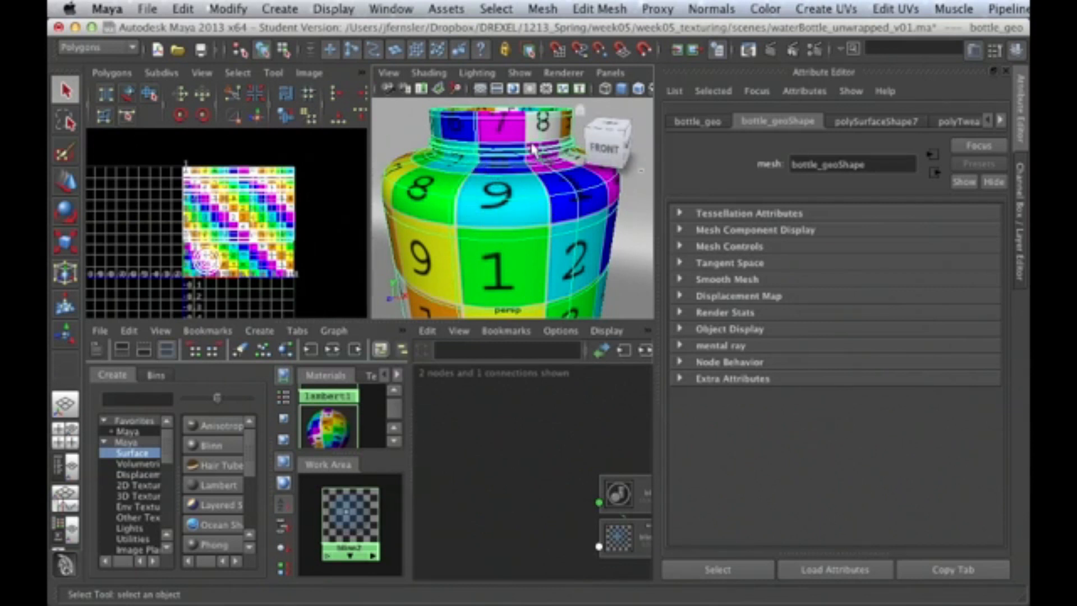
Examine how the numbered grid runs down the bottle's body to its base.
{"action": "left_click_drag", "start_coordinate": [512, 248], "coordinate": [505, 222], "text": "alt"}
{"action": "right_click_drag", "start_coordinate": [505, 221], "coordinate": [491, 180], "text": "alt"}
{"action": "mouse_move", "coordinate": [491, 180]}
{"action": "middle_mouse_down", "text": "alt"}
{"action": "mouse_move", "coordinate": [493, 165]}
{"action": "mouse_move", "coordinate": [489, 177]}
{"action": "middle_mouse_up", "text": "alt"}
{"action": "left_click_drag", "start_coordinate": [488, 179], "coordinate": [508, 164], "text": "alt"}
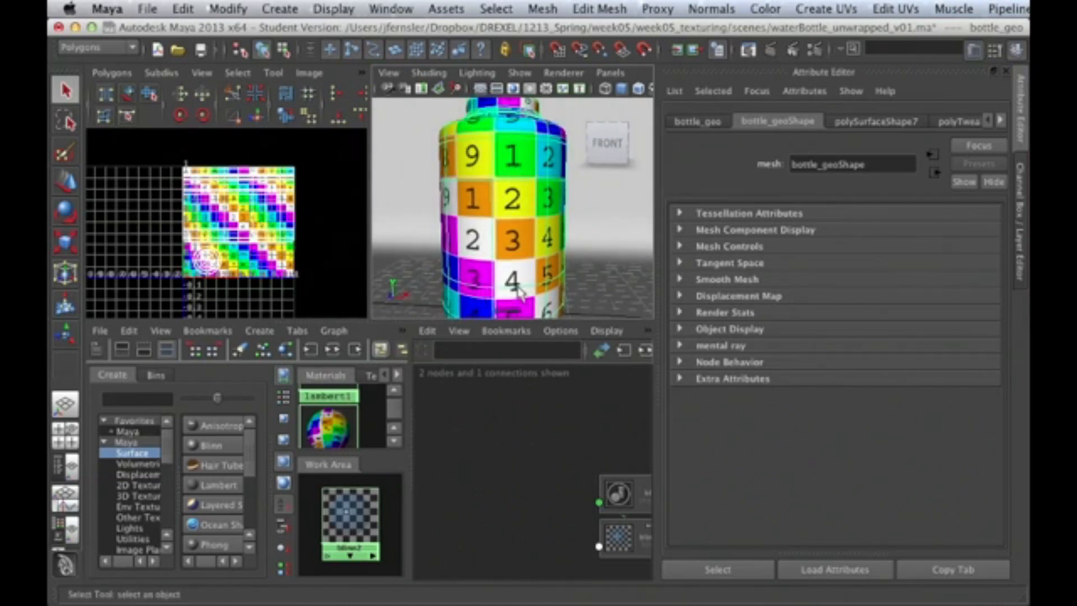
{"action": "left_click_drag", "start_coordinate": [497, 258], "coordinate": [515, 244], "text": "alt"}
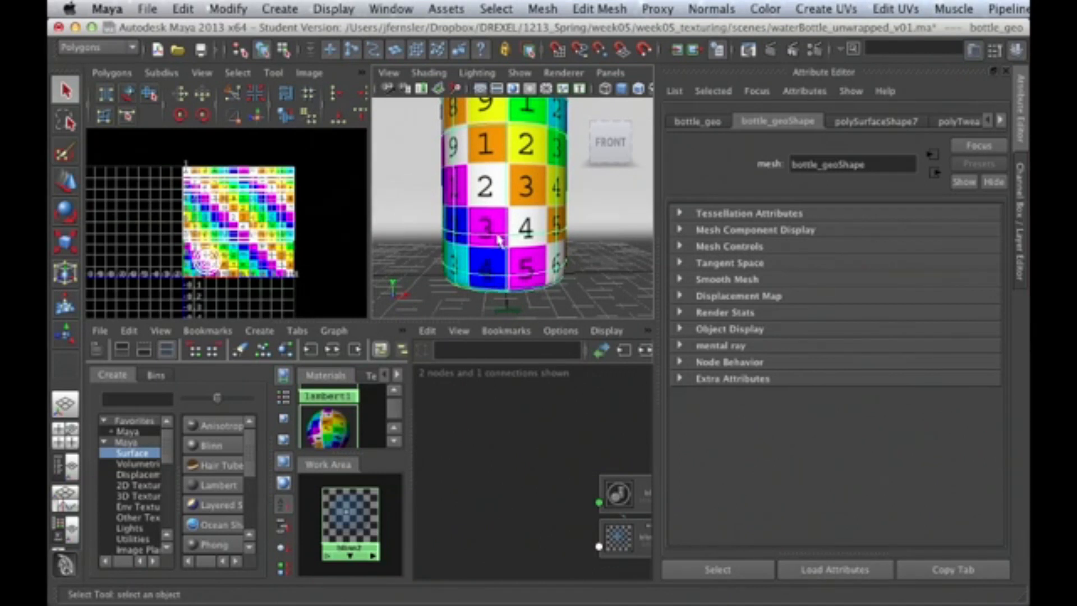
{"action": "left_click_drag", "start_coordinate": [497, 241], "coordinate": [499, 267], "text": "alt"}
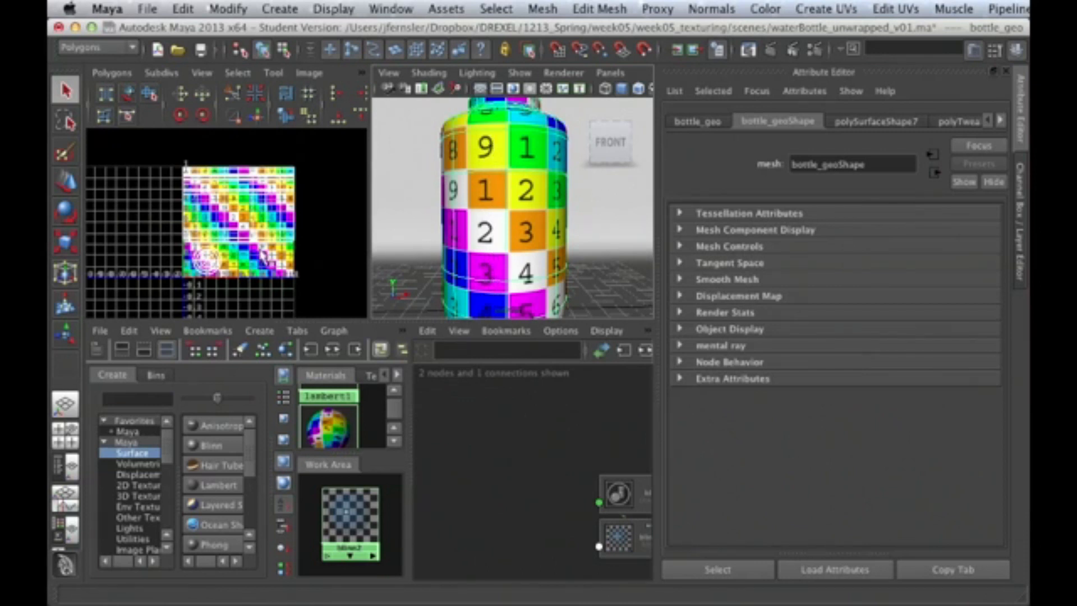
Compare the numbered squares in the UV layout with their positions on the bottle's neck and body.
{"action": "right_click_drag", "start_coordinate": [180, 224], "coordinate": [420, 222], "text": "alt"}
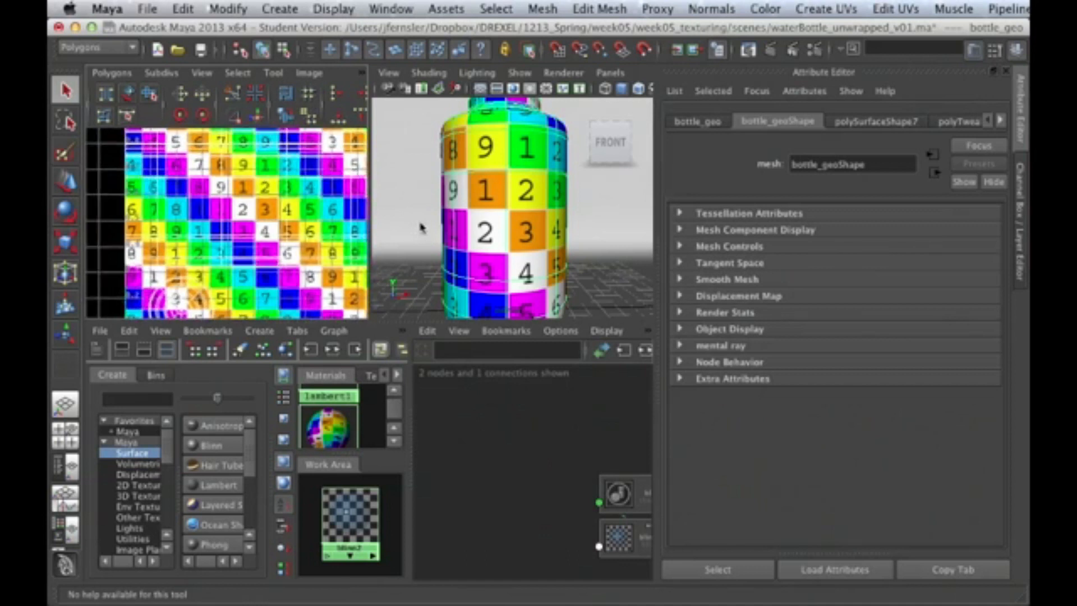
{"action": "middle_click_drag", "start_coordinate": [199, 203], "coordinate": [165, 213], "text": "alt"}
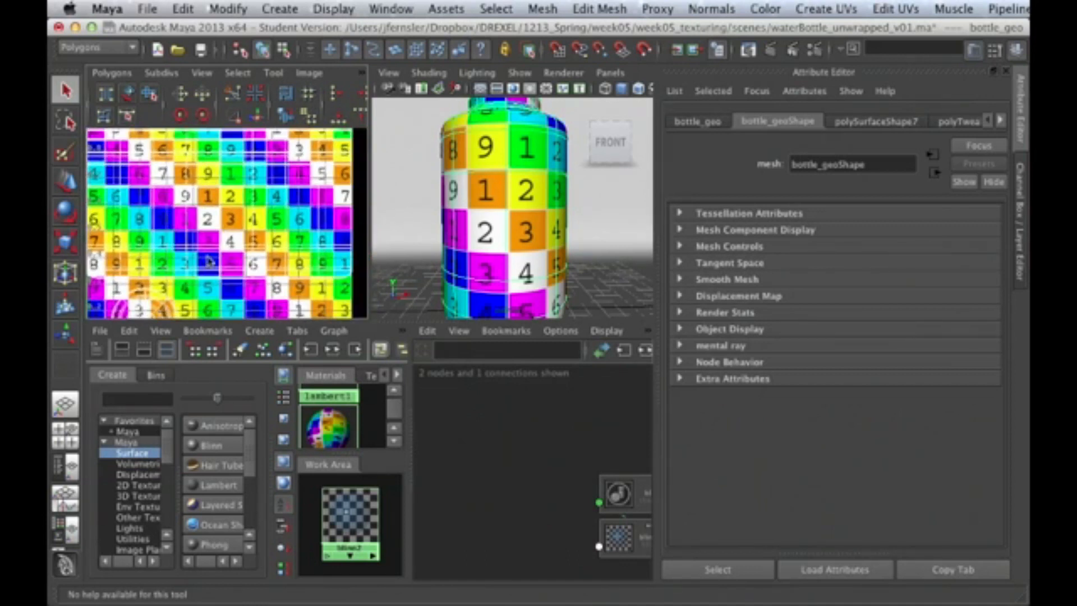
{"action": "middle_click_drag", "start_coordinate": [208, 179], "coordinate": [209, 233], "text": "alt"}
{"action": "right_click_drag", "start_coordinate": [229, 231], "coordinate": [209, 223], "text": "alt"}
{"action": "middle_click_drag", "start_coordinate": [209, 223], "coordinate": [208, 213], "text": "alt"}
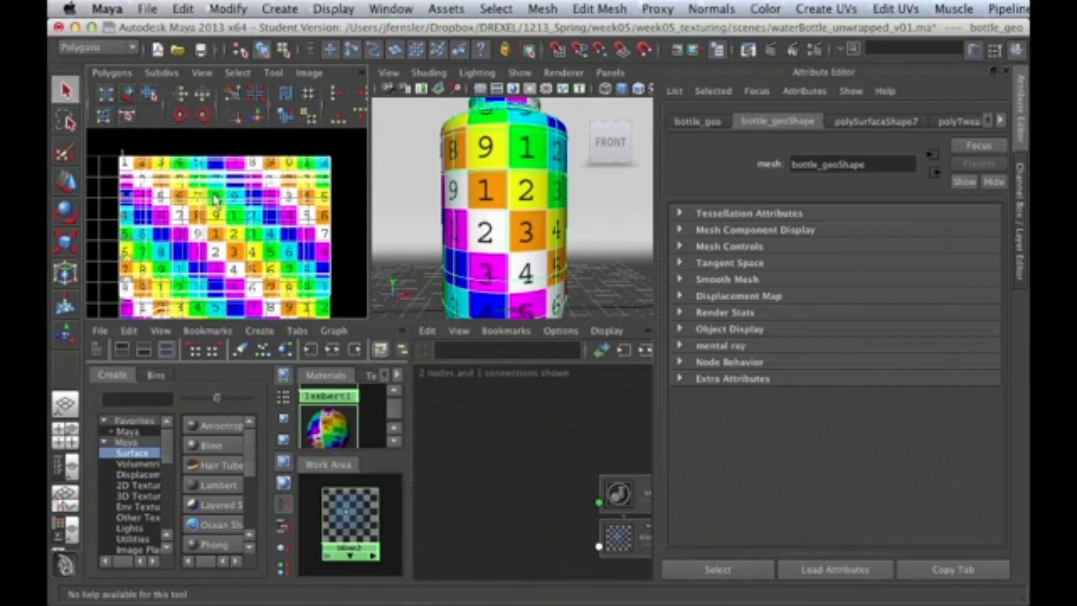
{"action": "left_click_drag", "start_coordinate": [545, 147], "coordinate": [524, 191], "text": "alt"}
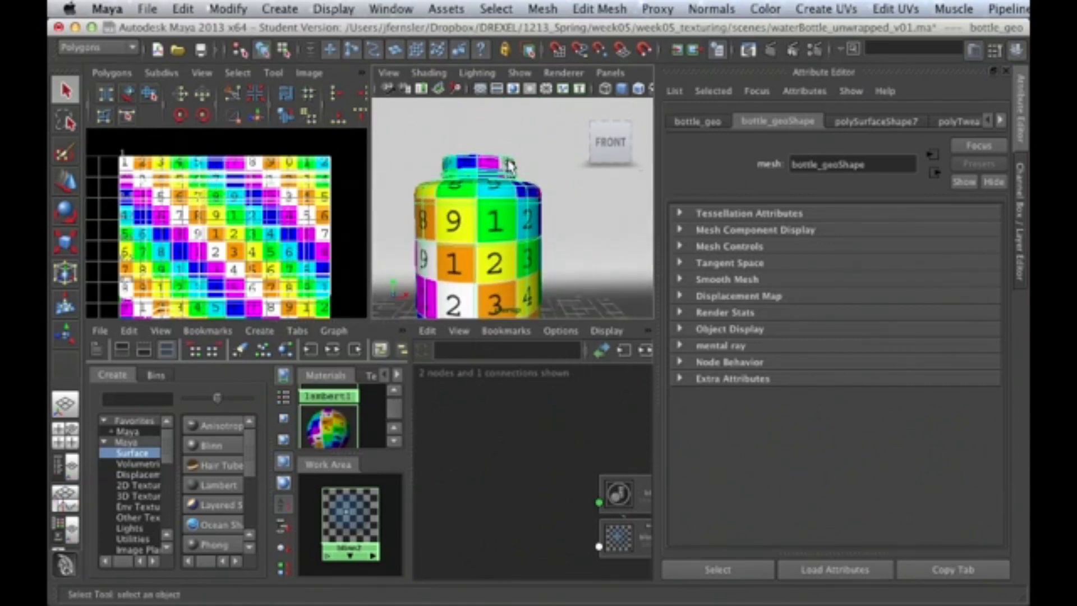
{"action": "middle_click_drag", "start_coordinate": [242, 261], "coordinate": [243, 231], "text": "alt"}
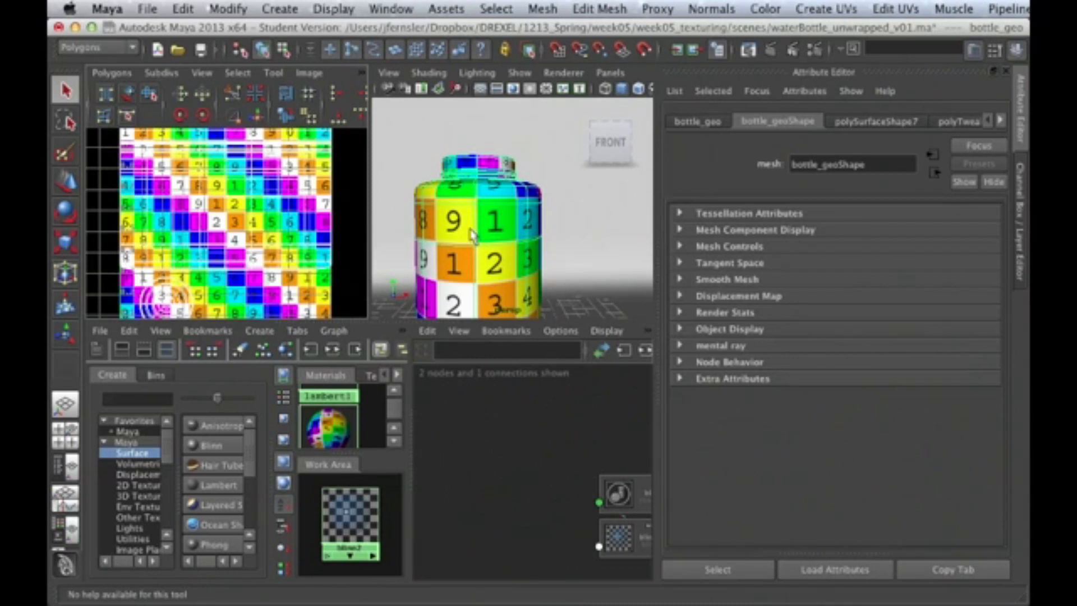
{"action": "middle_click_drag", "start_coordinate": [470, 240], "coordinate": [519, 212], "text": "alt"}
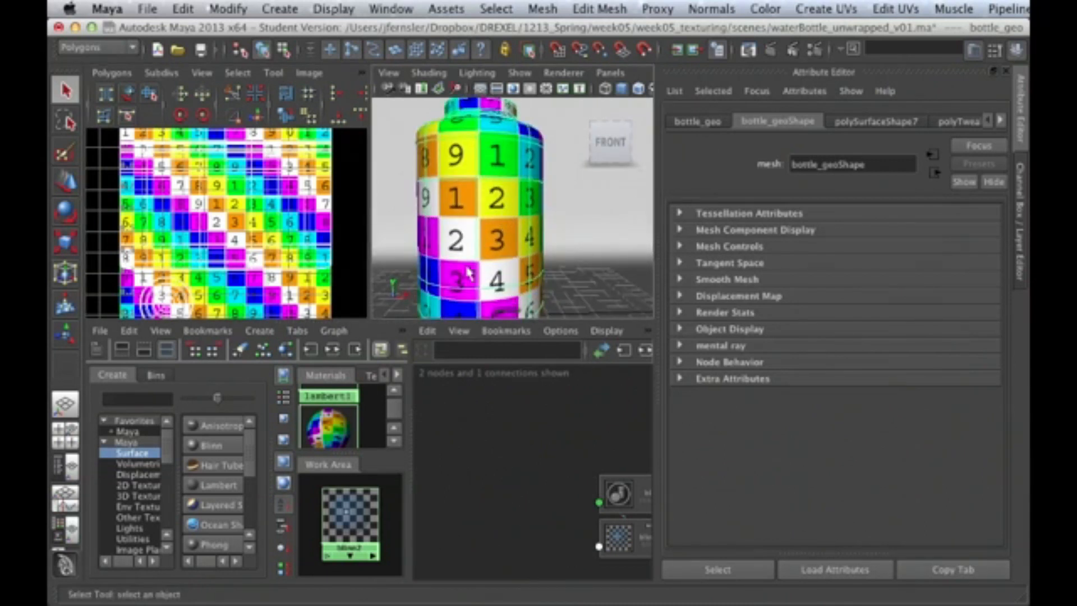
Reassign the transparent blue blinn2 material to the bottle and frame its whole UV layout in the 0 to 1 space.
{"action": "middle_click_drag", "start_coordinate": [342, 515], "coordinate": [439, 206]}
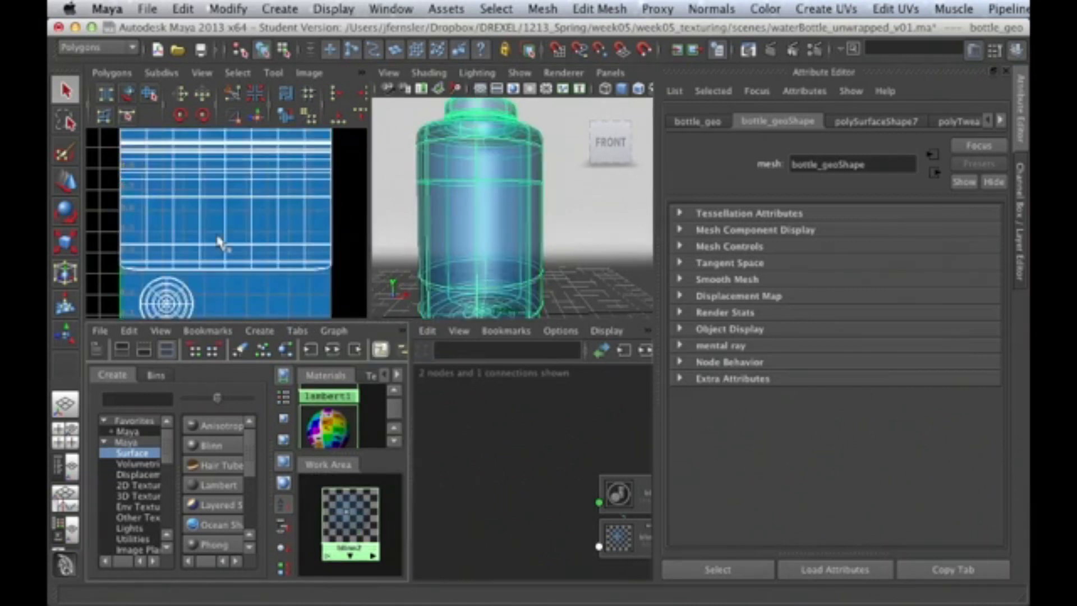
{"action": "middle_click_drag", "start_coordinate": [199, 235], "coordinate": [198, 249], "text": "alt"}
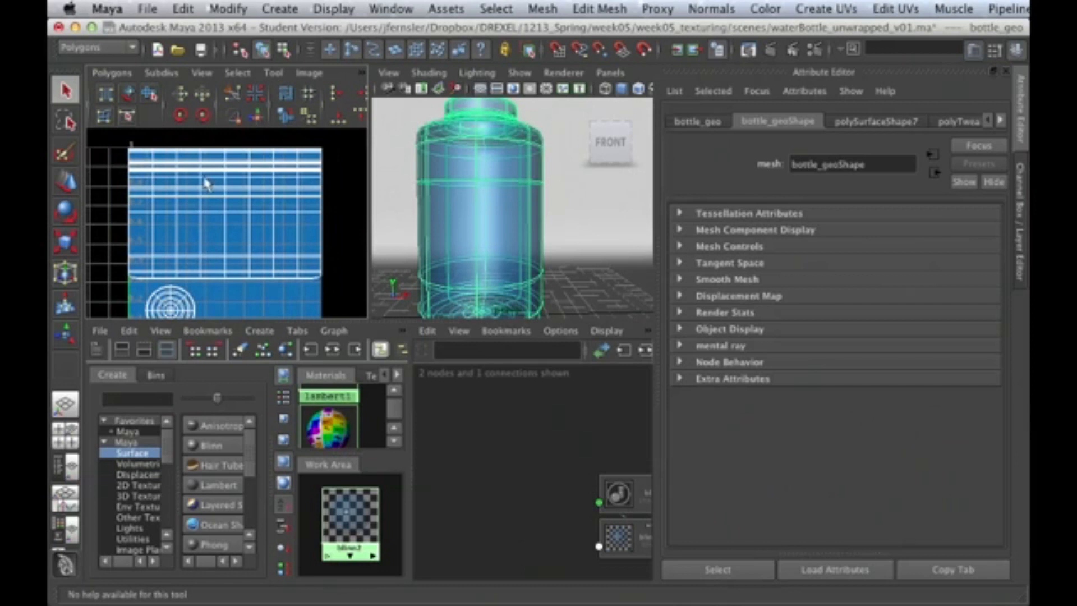
{"action": "right_click_drag", "start_coordinate": [266, 252], "coordinate": [167, 239], "text": "alt"}
{"action": "middle_click_drag", "start_coordinate": [211, 246], "coordinate": [204, 233], "text": "alt"}
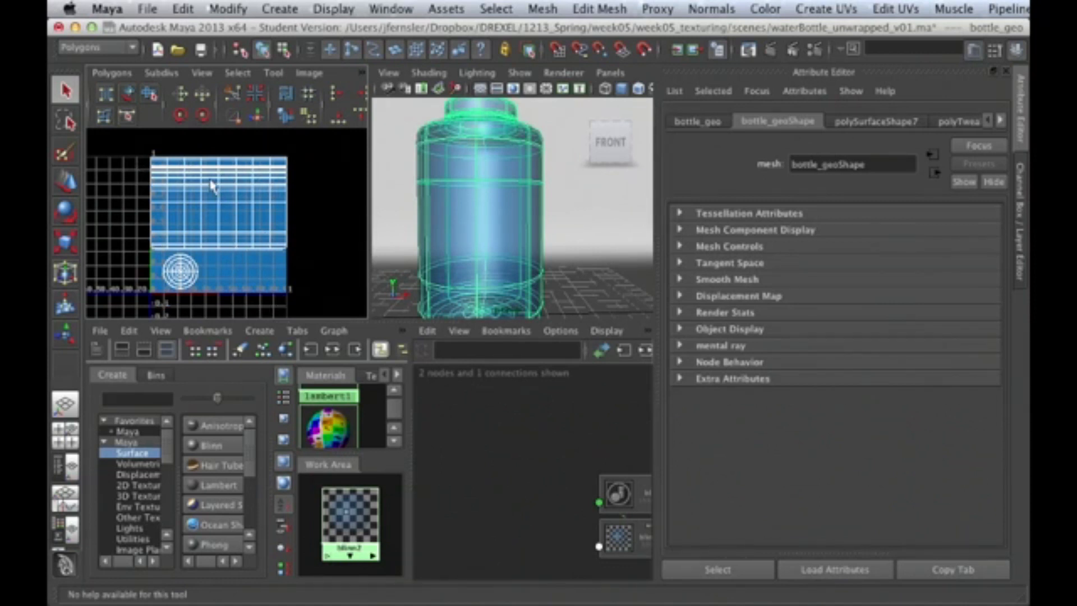
Make sure the bottle is selected and enlarge the UV Texture Editor to fill the workspace.
{"action": "key", "text": "space"}
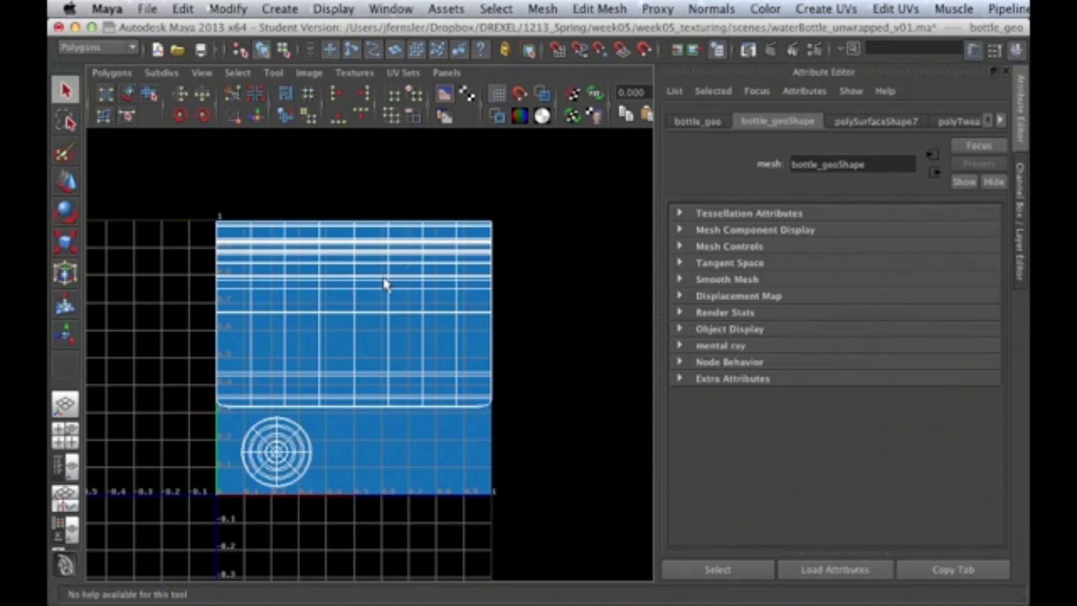
{"action": "key", "text": "space"}
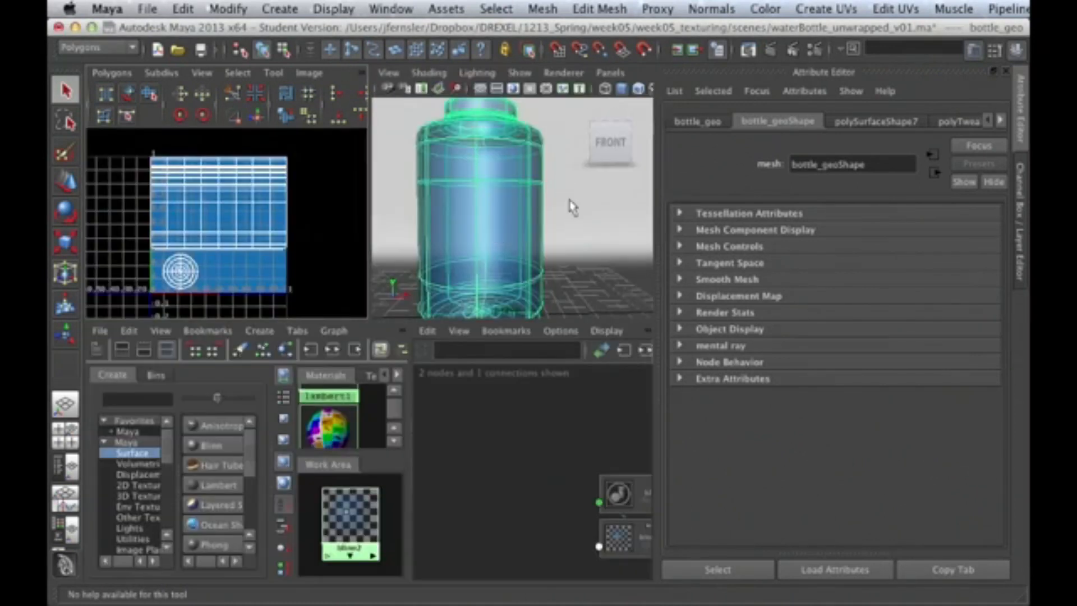
{"action": "left_click", "coordinate": [571, 207]}
{"action": "left_click", "coordinate": [499, 187]}
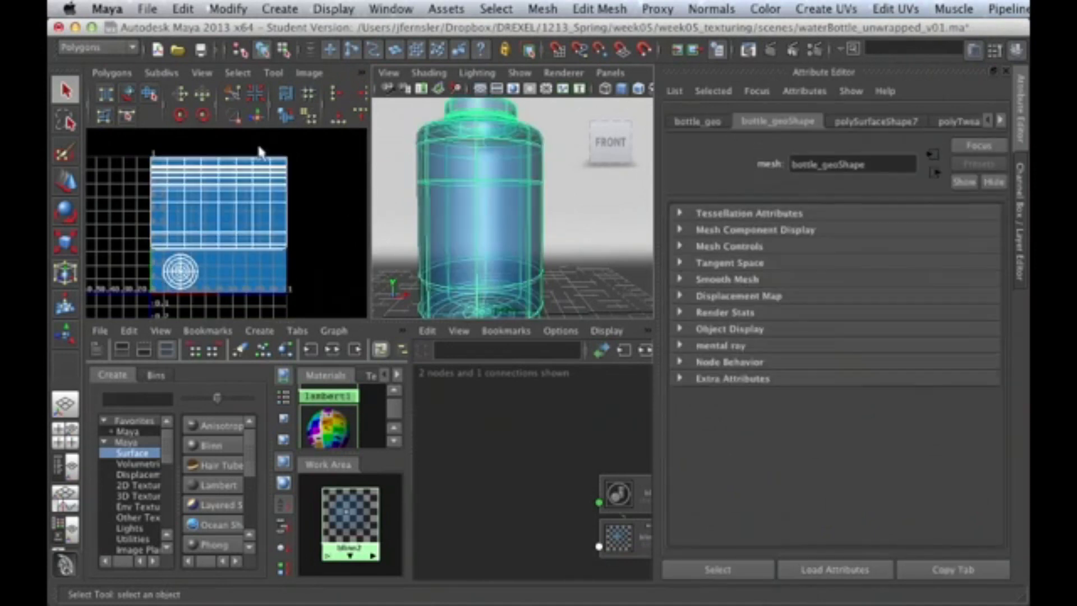
{"action": "key", "text": "space"}
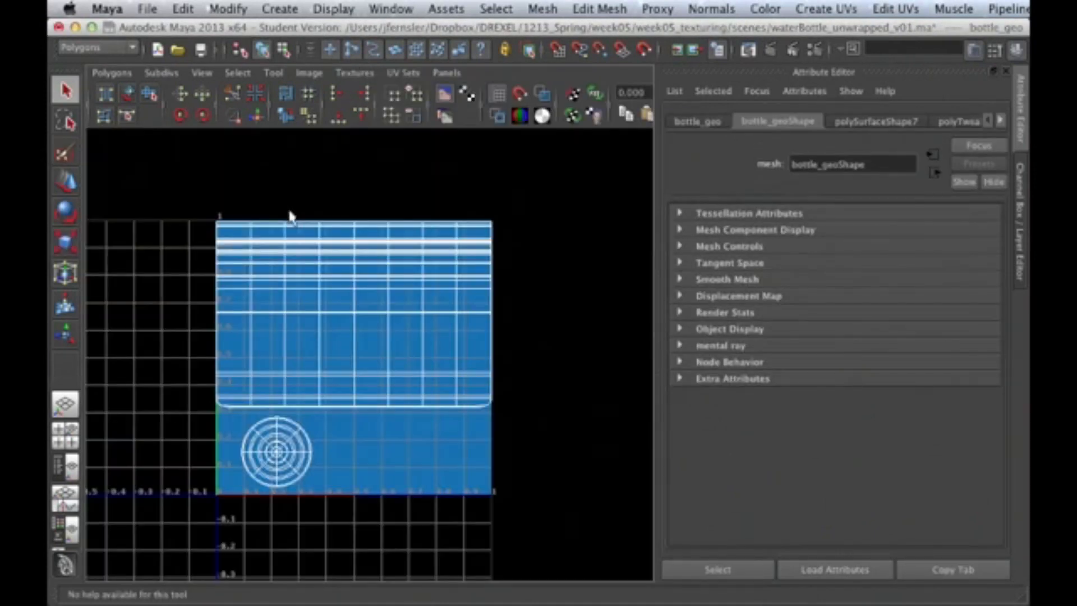
Open the UV Snapshot options for the bottle and review the size, format and UV range settings.
{"action": "left_click", "coordinate": [112, 74]}
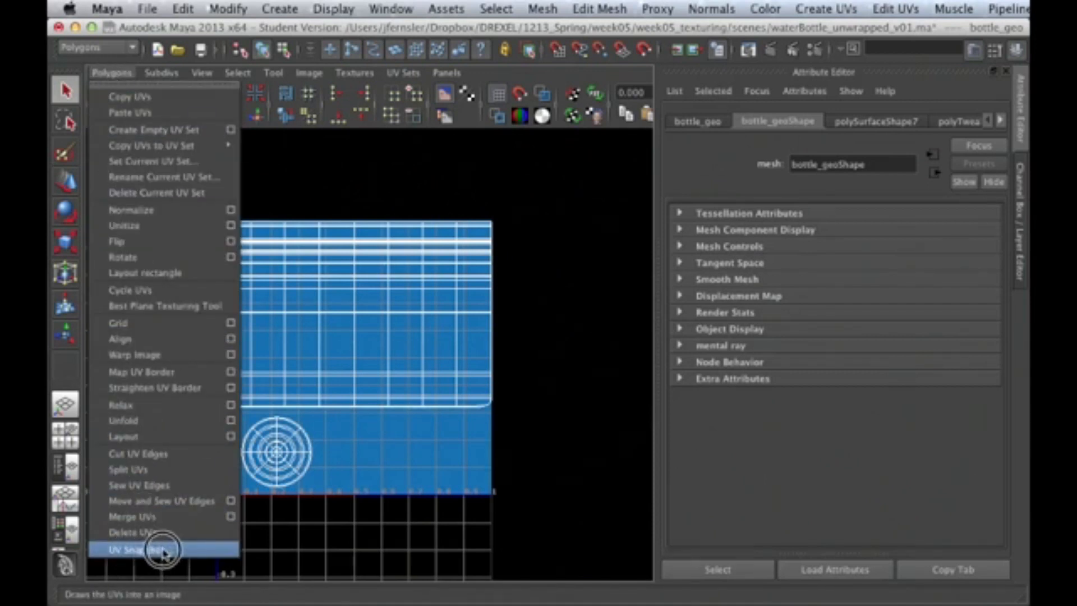
{"action": "mouse_move", "coordinate": [151, 145]}
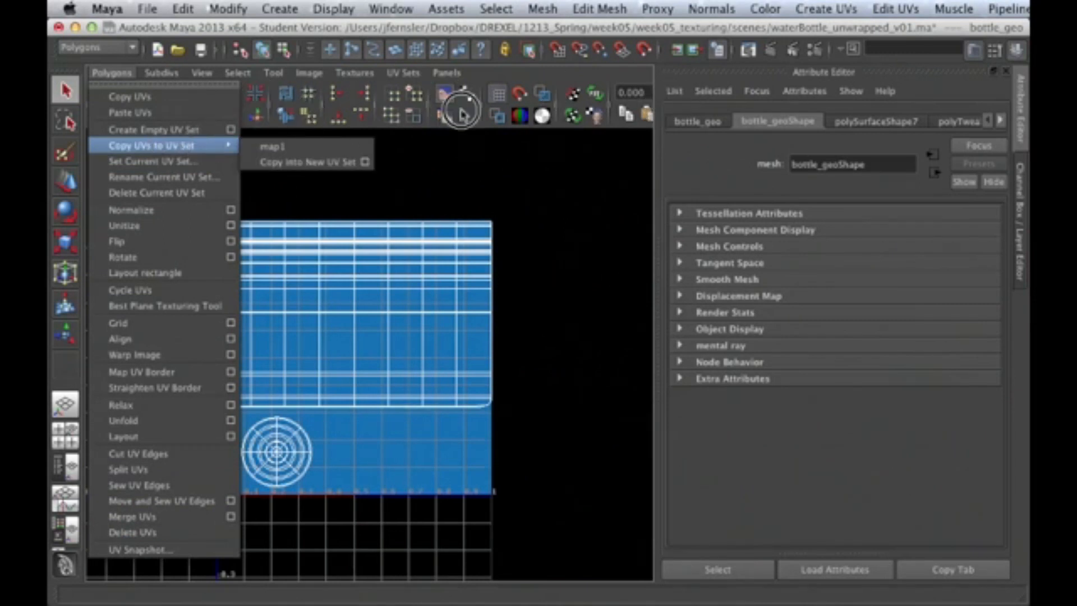
{"action": "left_click", "coordinate": [166, 552]}
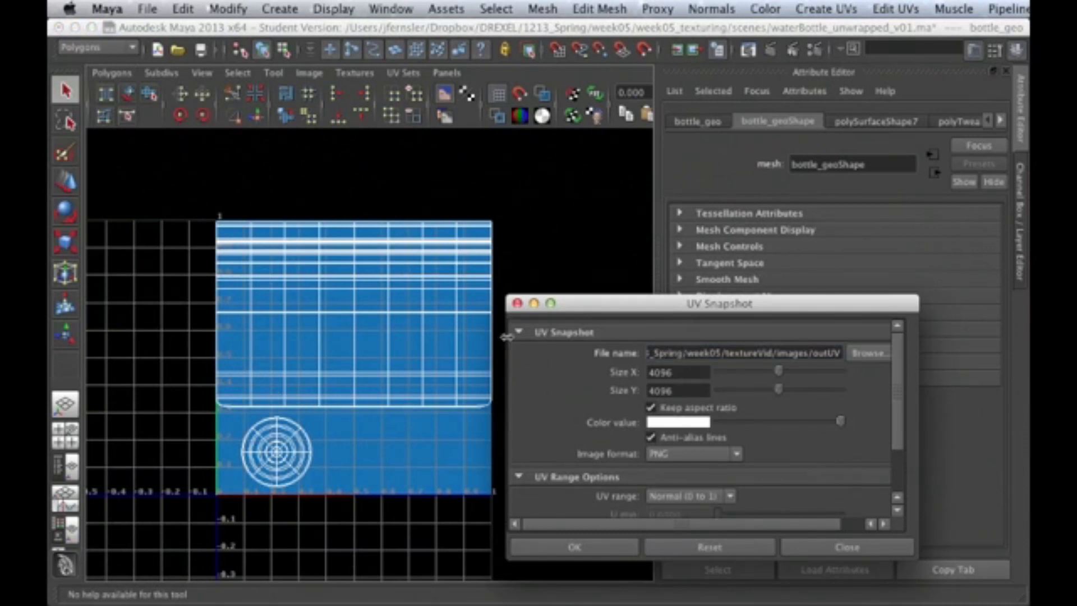
{"action": "scroll", "coordinate": [581, 486], "scroll_direction": "down", "scroll_amount": 3}
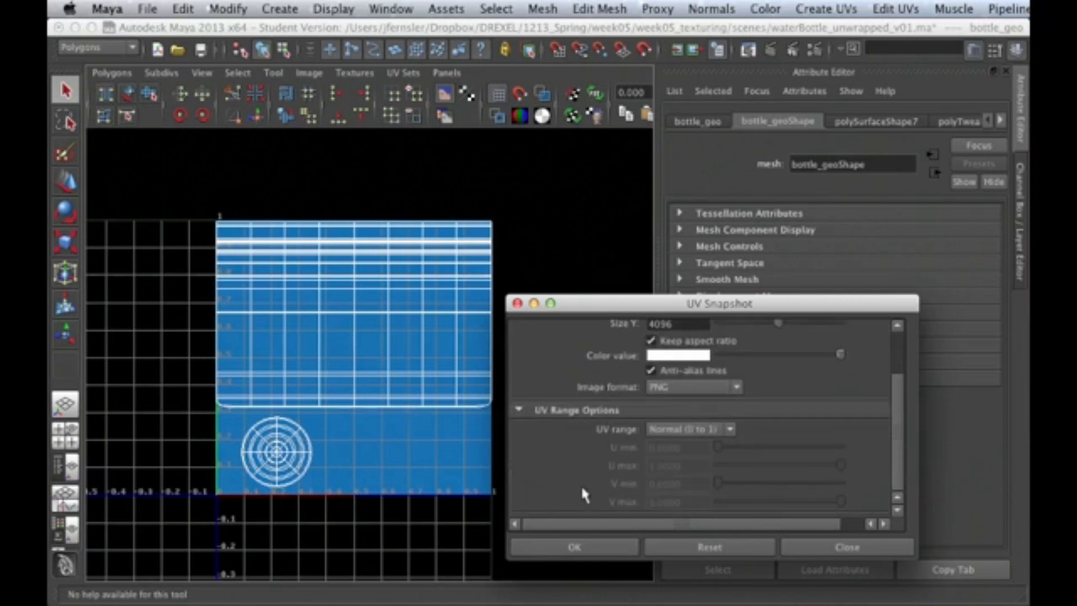
{"action": "scroll", "coordinate": [581, 484], "scroll_direction": "up", "scroll_amount": 3}
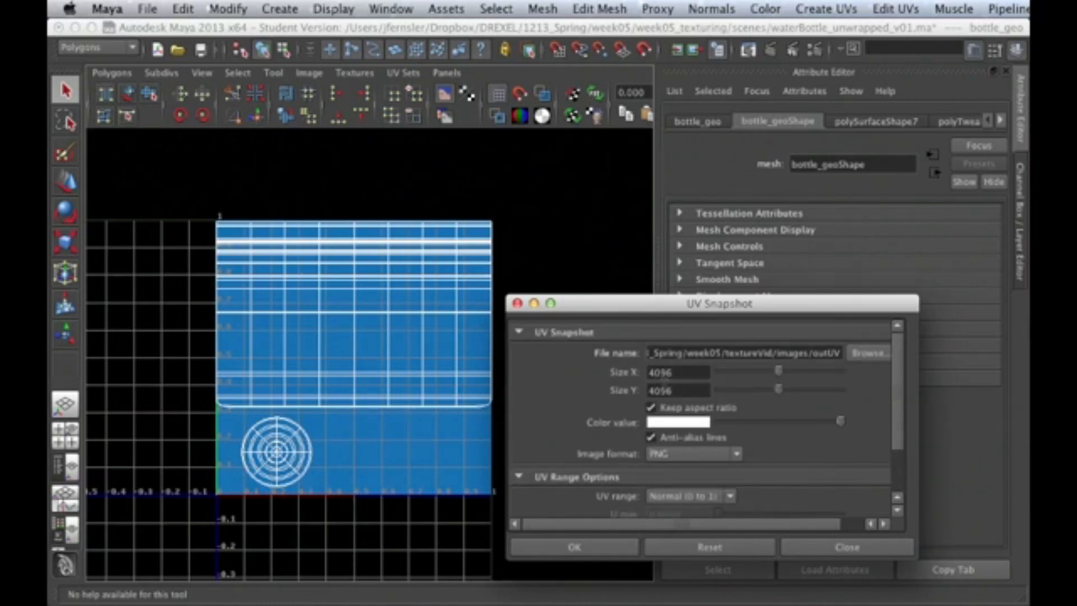
Switch the snapshot image format to Maya IFF and reset the UV Snapshot settings to their defaults.
{"action": "left_click", "coordinate": [708, 459]}
{"action": "left_click", "coordinate": [699, 465]}
{"action": "left_click_drag", "start_coordinate": [570, 302], "coordinate": [568, 295]}
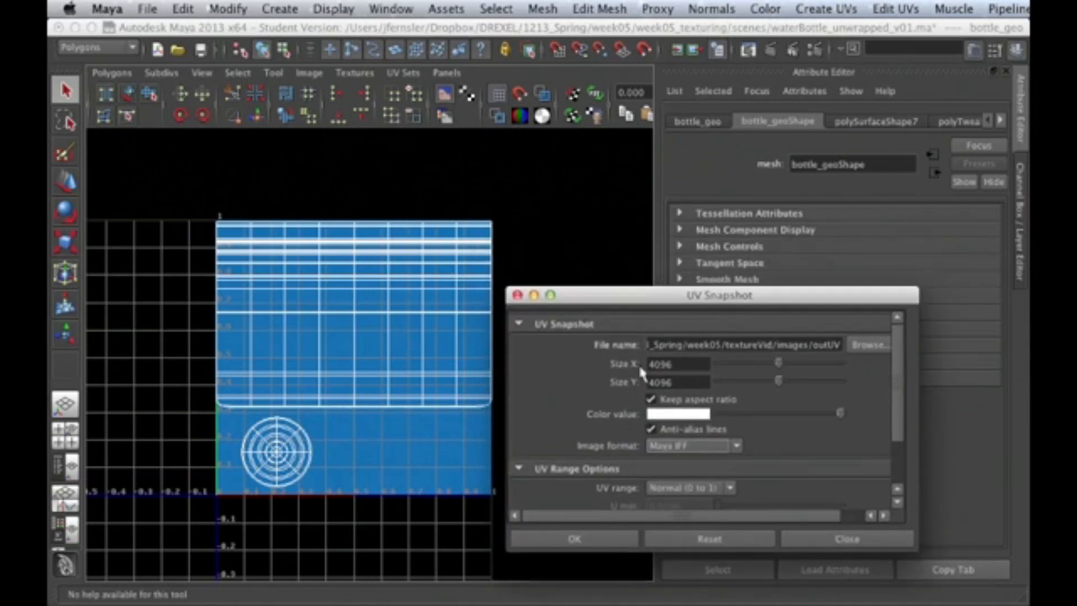
{"action": "left_click", "coordinate": [653, 540]}
Change the snapshot's file name to bottleUVs, keeping it in the textureVid/images folder.
{"action": "left_click_drag", "start_coordinate": [651, 345], "coordinate": [855, 353]}
{"action": "left_click", "coordinate": [709, 345]}
{"action": "left_click", "coordinate": [810, 344]}
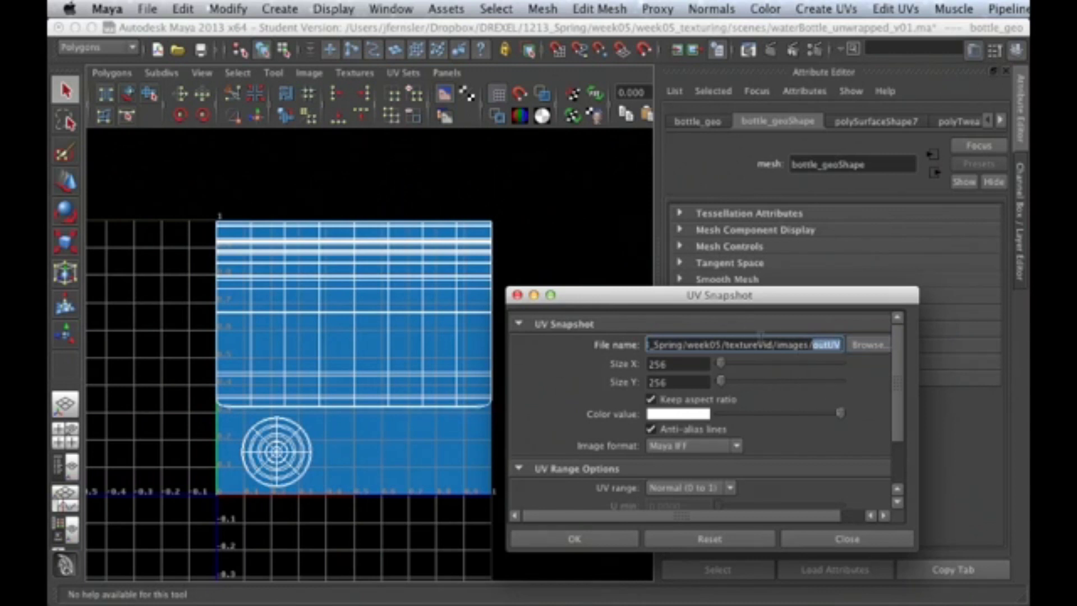
{"action": "type", "text": "bottleUVs"}
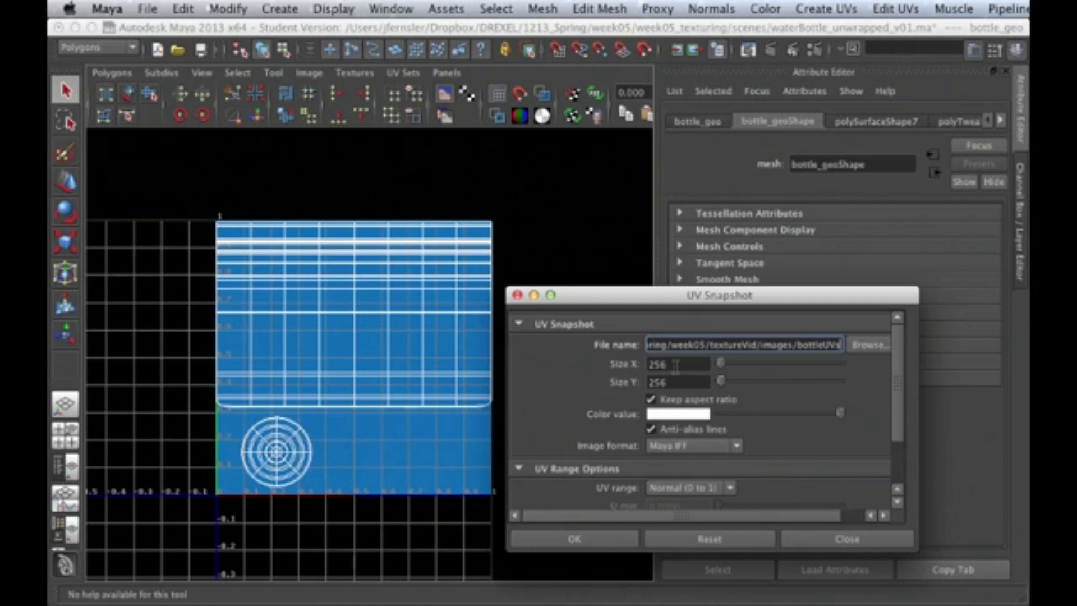
Try different snapshot widths with the aspect ratio locked and unlocked.
{"action": "left_click_drag", "start_coordinate": [722, 362], "coordinate": [751, 365]}
{"action": "left_click", "coordinate": [651, 399]}
{"action": "mouse_move", "coordinate": [751, 363]}
{"action": "left_mouse_down"}
{"action": "mouse_move", "coordinate": [788, 363]}
{"action": "mouse_move", "coordinate": [735, 364]}
{"action": "mouse_move", "coordinate": [767, 364]}
{"action": "left_mouse_up"}
{"action": "left_click", "coordinate": [700, 400]}
{"action": "left_click", "coordinate": [682, 401]}
{"action": "left_click", "coordinate": [678, 400]}
{"action": "mouse_move", "coordinate": [791, 364]}
{"action": "left_mouse_down"}
{"action": "mouse_move", "coordinate": [769, 368]}
{"action": "mouse_move", "coordinate": [815, 360]}
{"action": "mouse_move", "coordinate": [791, 361]}
{"action": "left_mouse_up"}
{"action": "left_click", "coordinate": [676, 399]}
Set the snapshot size to 2048 by 2048 and turn on Keep aspect ratio.
{"action": "key", "text": "Tab"}
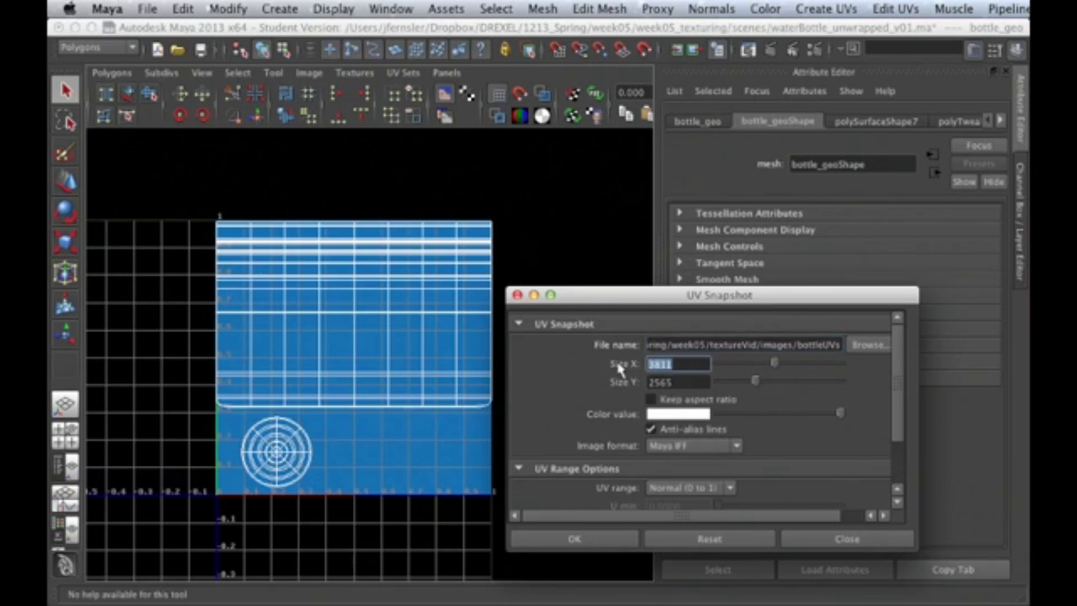
{"action": "type", "text": "2048"}
{"action": "key", "text": "Tab"}
{"action": "type", "text": "2048"}
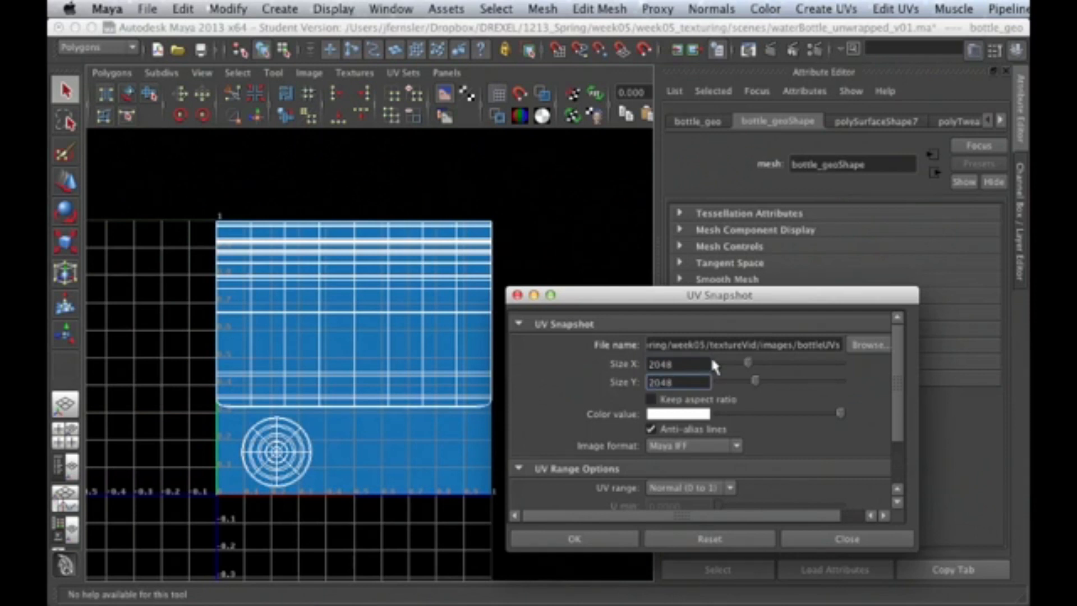
{"action": "left_click", "coordinate": [726, 397]}
Choose PNG as the image format and export the UV snapshot.
{"action": "left_click", "coordinate": [698, 447]}
{"action": "left_click", "coordinate": [697, 503]}
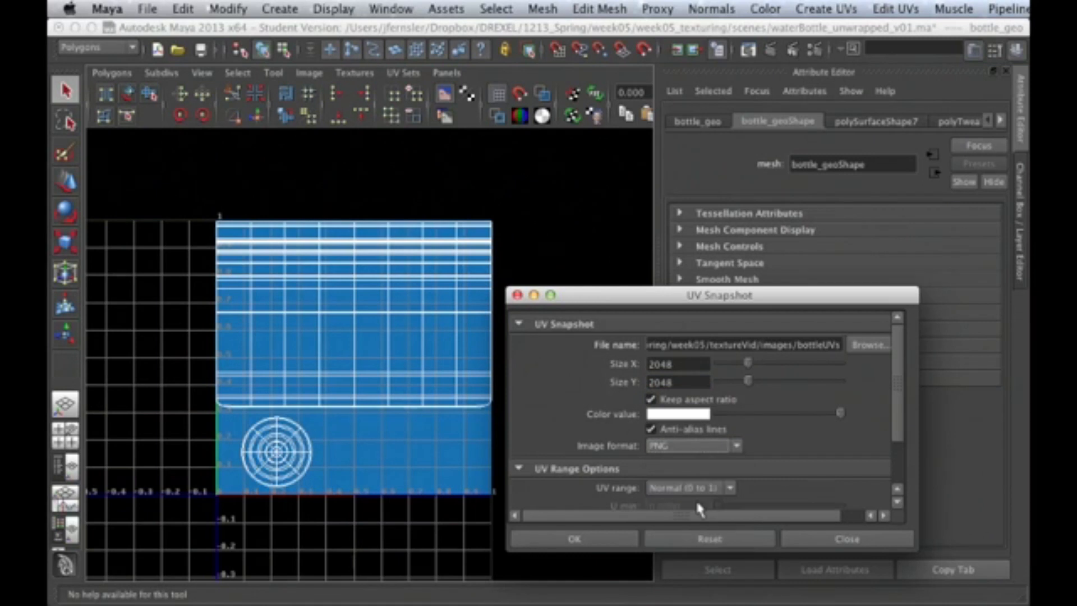
{"action": "left_click", "coordinate": [608, 540]}
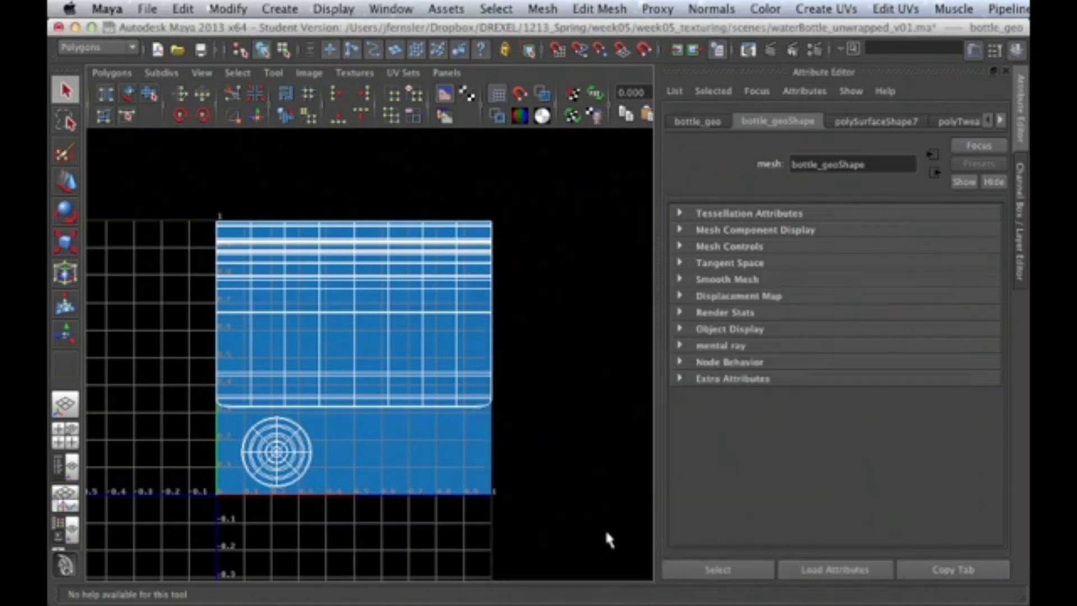